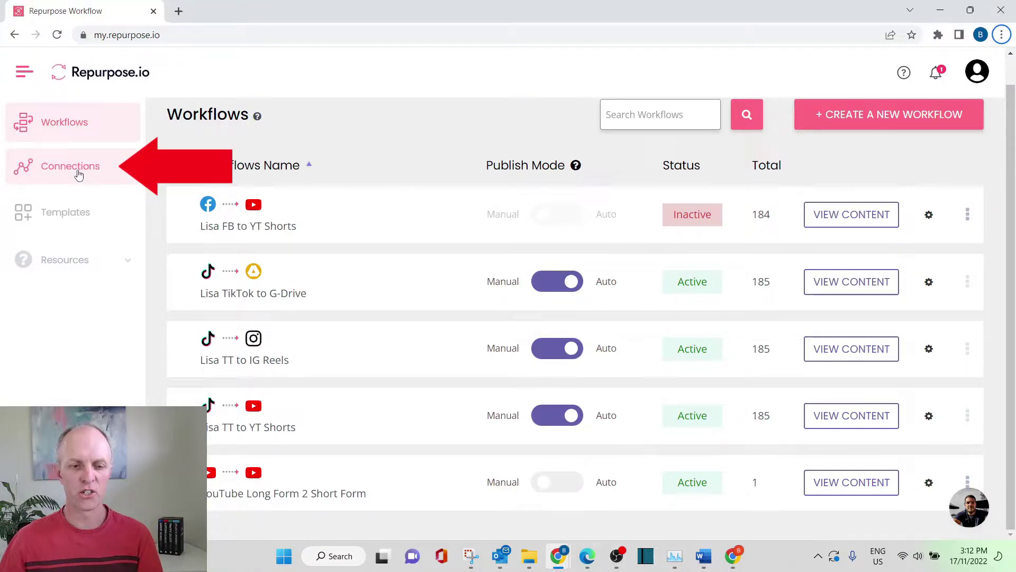
- Add a TikTok connection with the owner's name prefixed to its name, and authorize it in TikTok
left_click(86, 176)
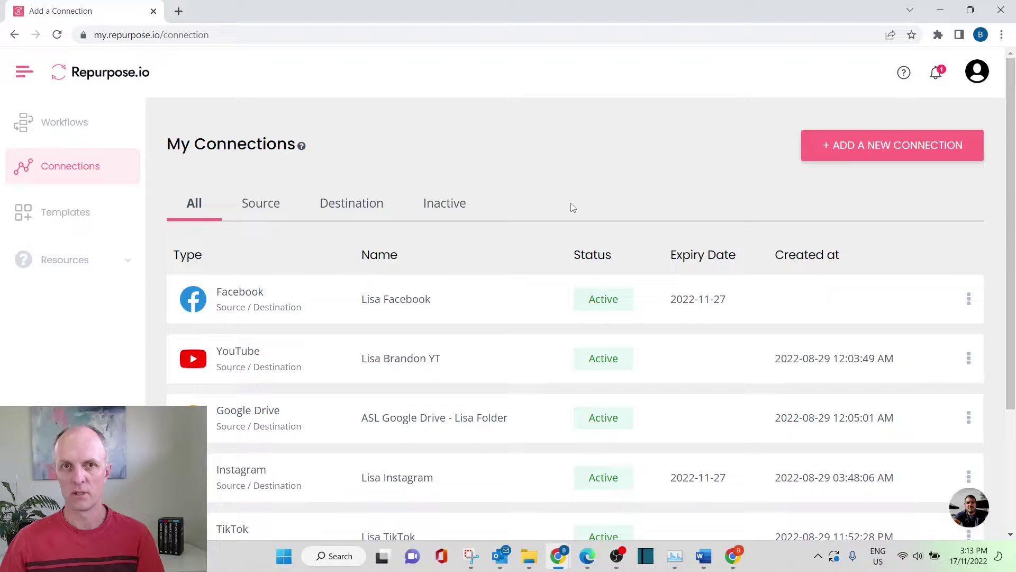
left_click(880, 151)
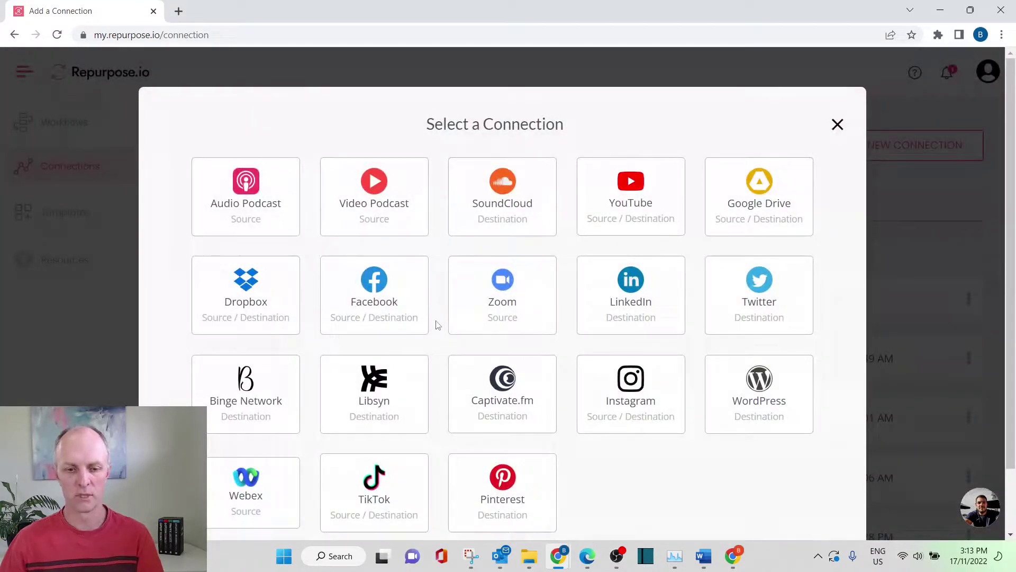
left_click(380, 496)
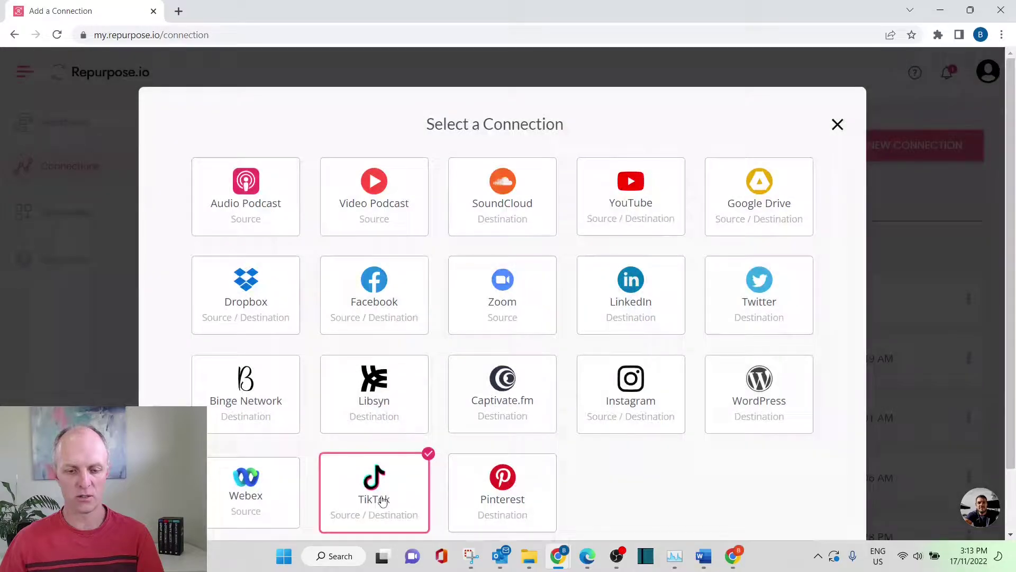
left_click(329, 188)
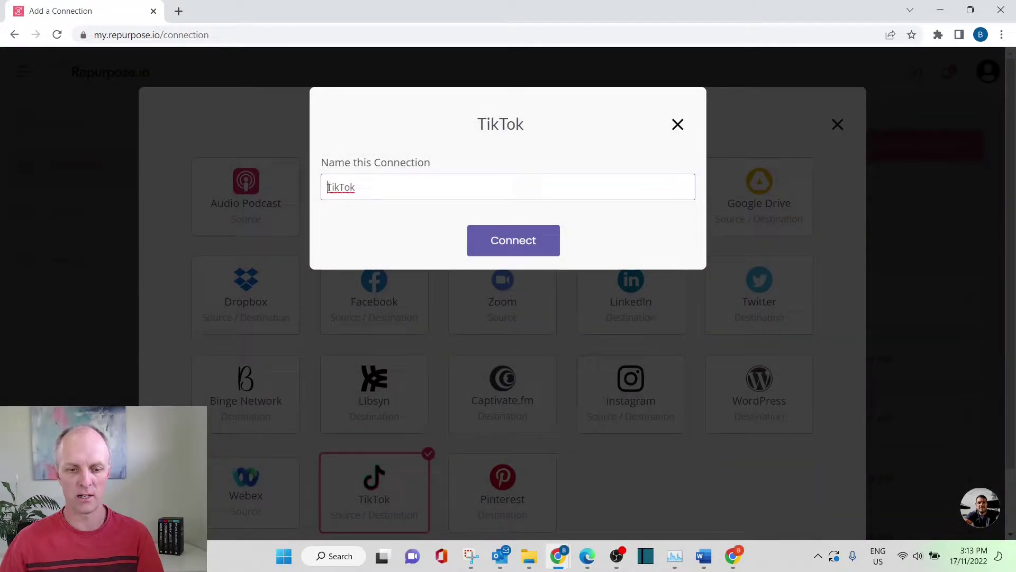
type("Brandon")
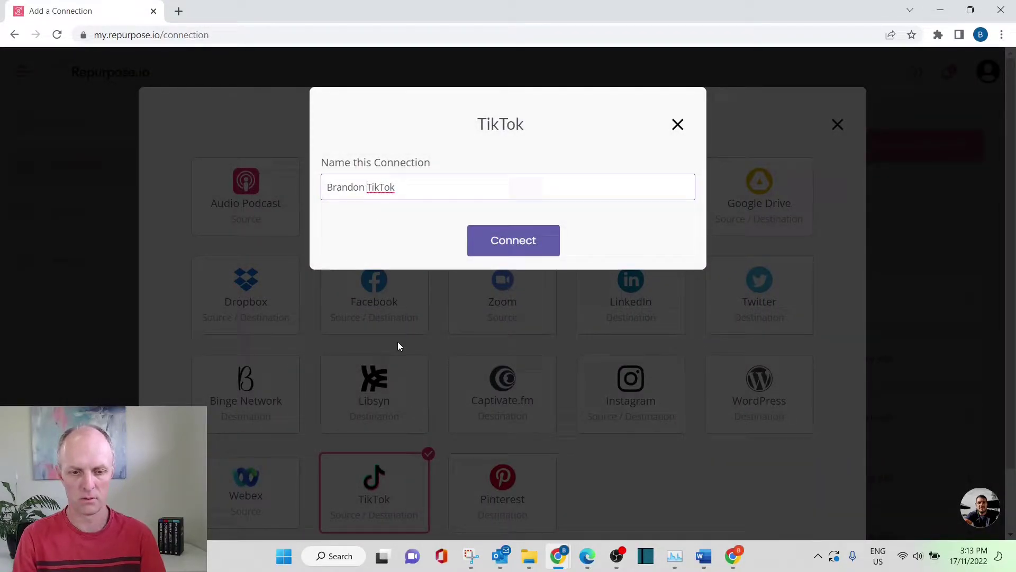
left_click(480, 241)
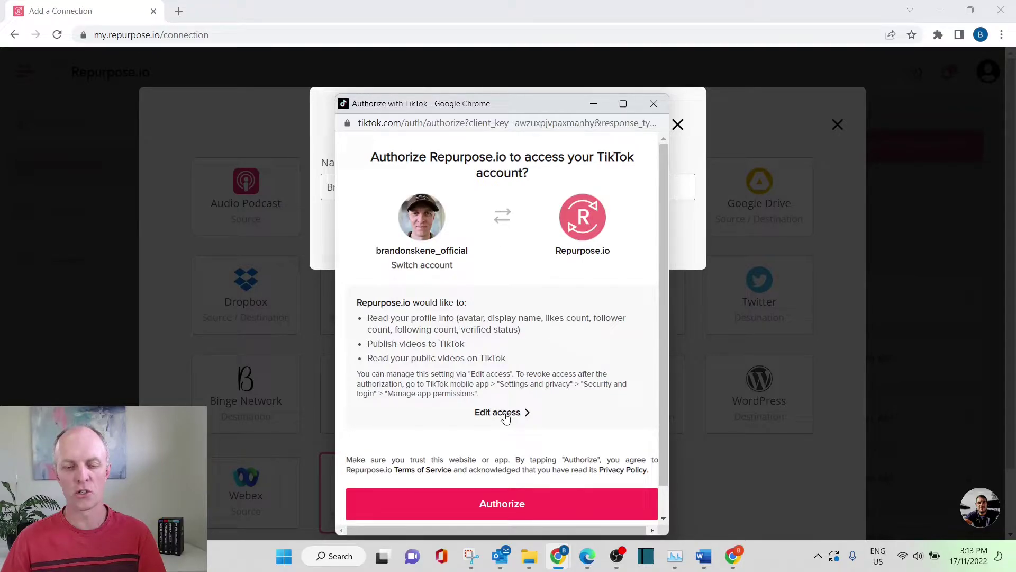
left_click(499, 507)
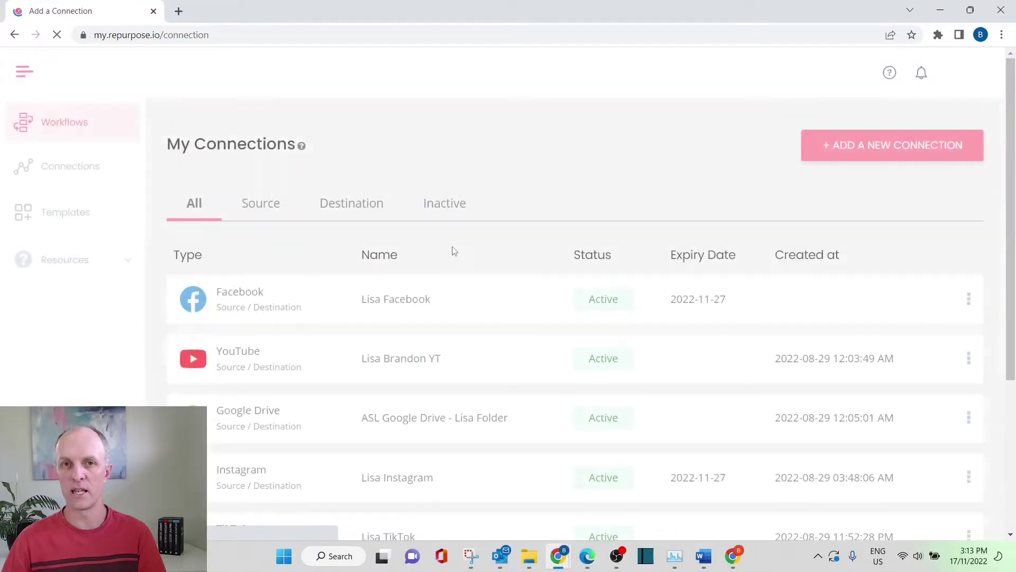
scroll(574, 295, "down", 4)
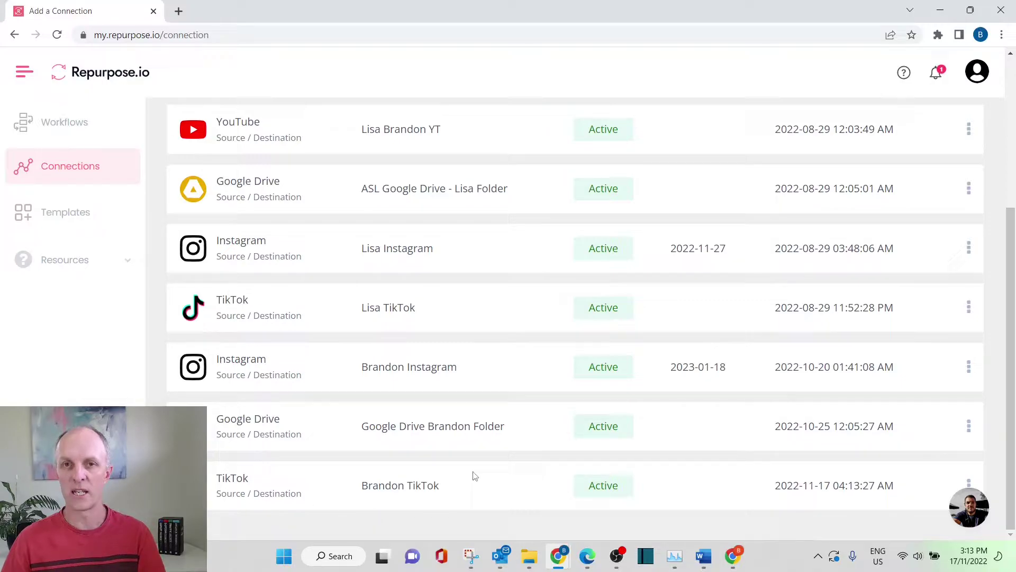
scroll(476, 466, "up", 5)
- Add a Facebook connection with the owner's name prefixed, and confirm access with the account password
left_click(866, 148)
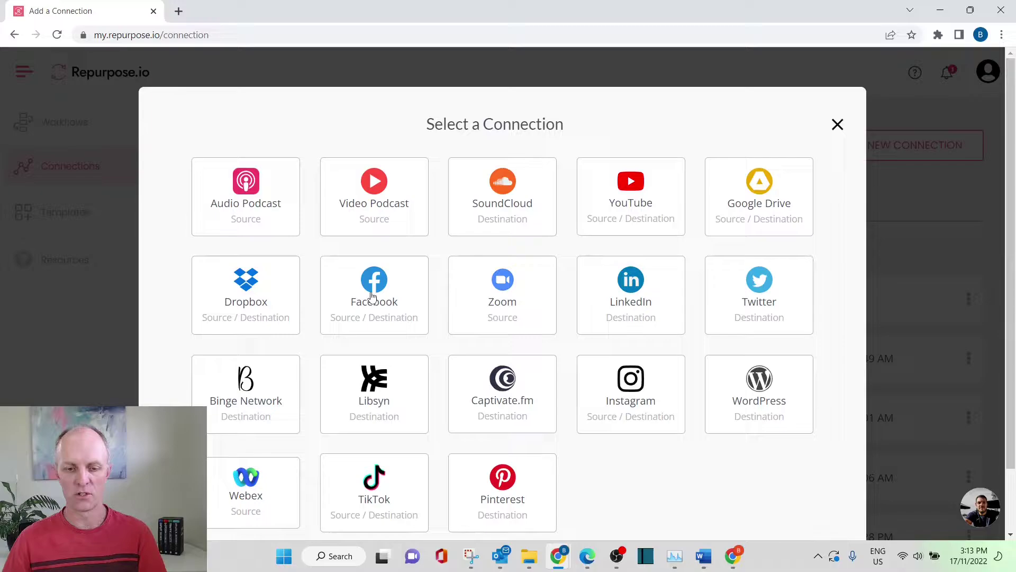
left_click(372, 295)
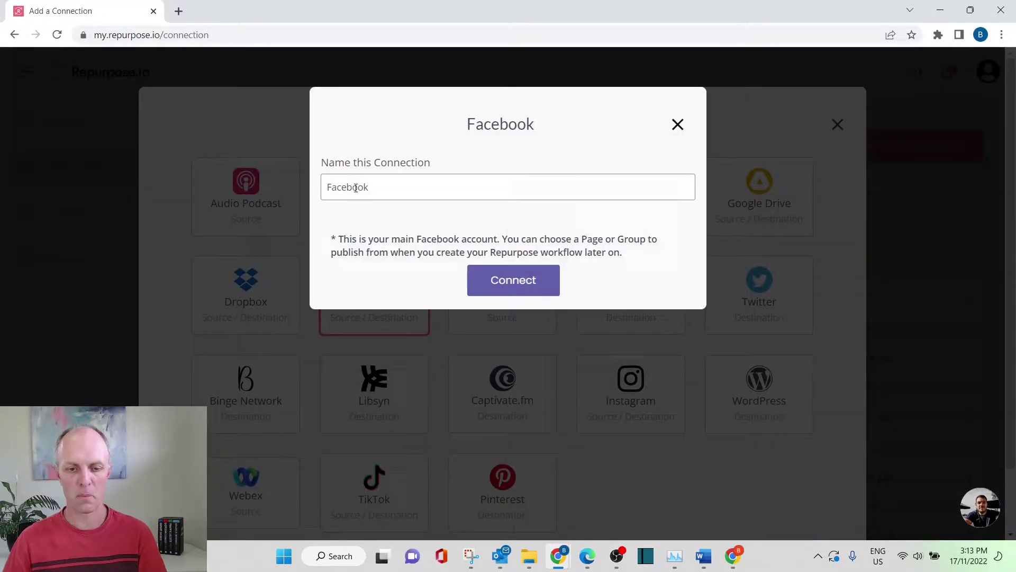
type("Branodn")
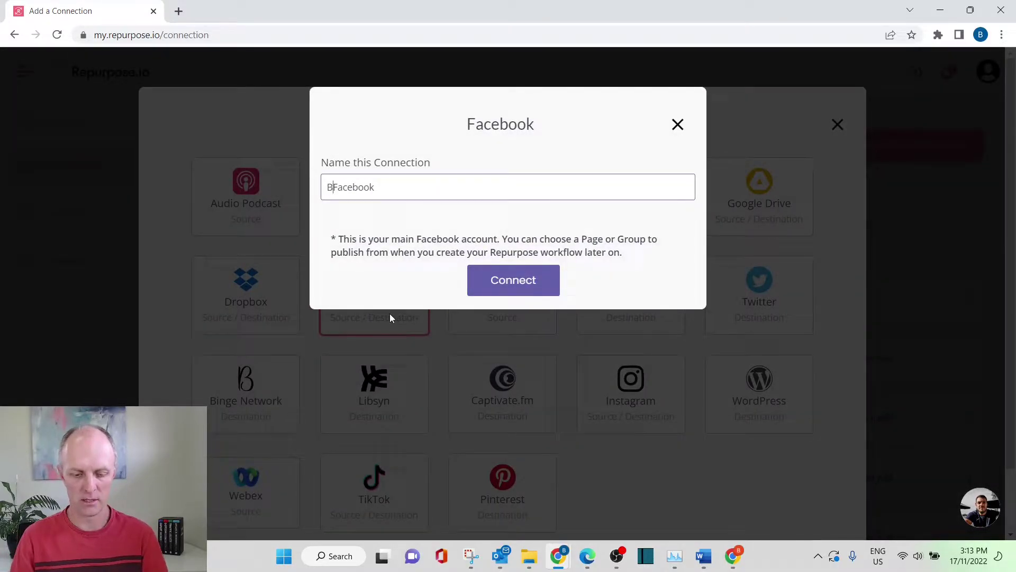
key("BackSpace")
key("BackSpace")
key("BackSpace")
key("BackSpace")
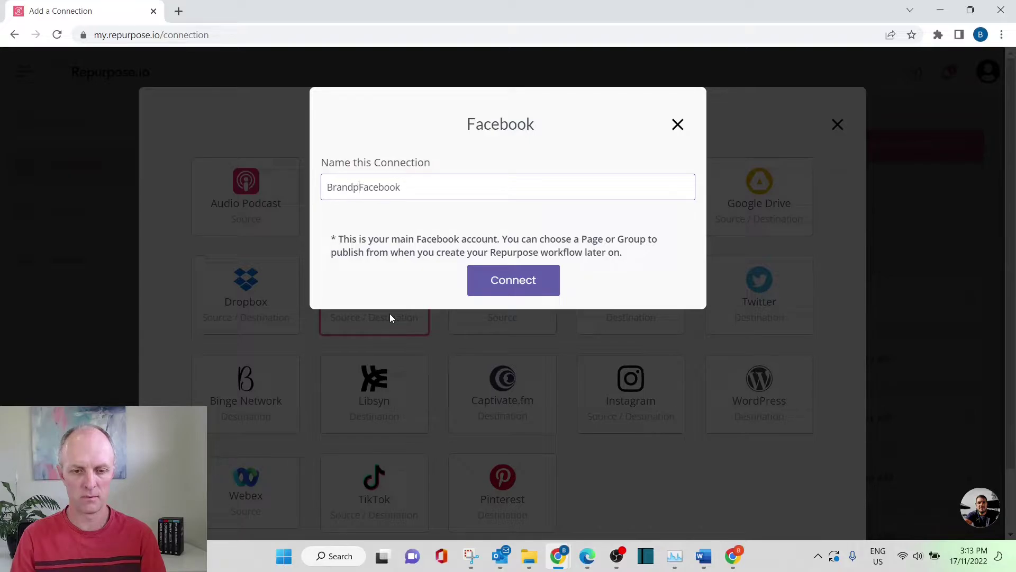
type("don")
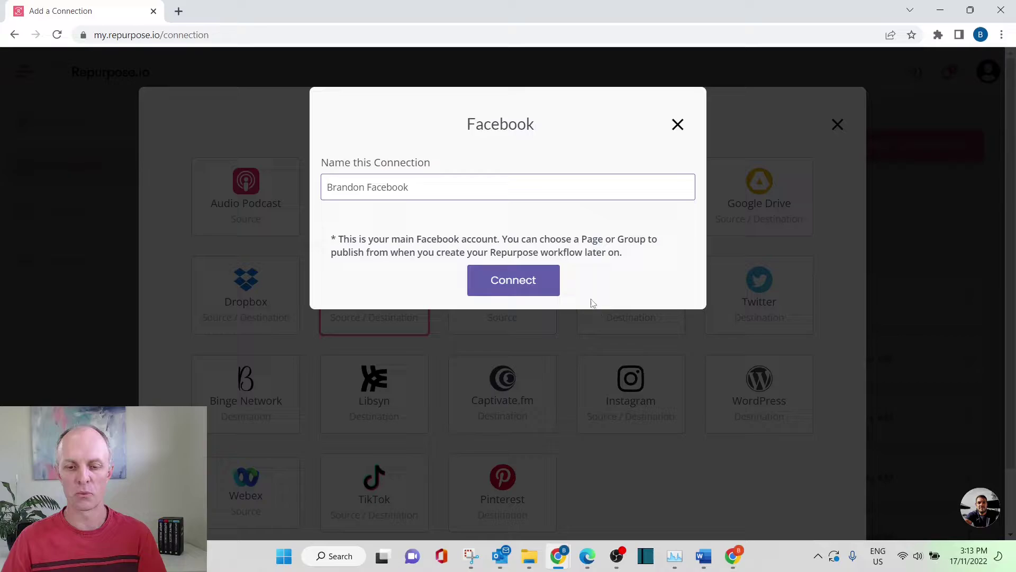
left_click(522, 285)
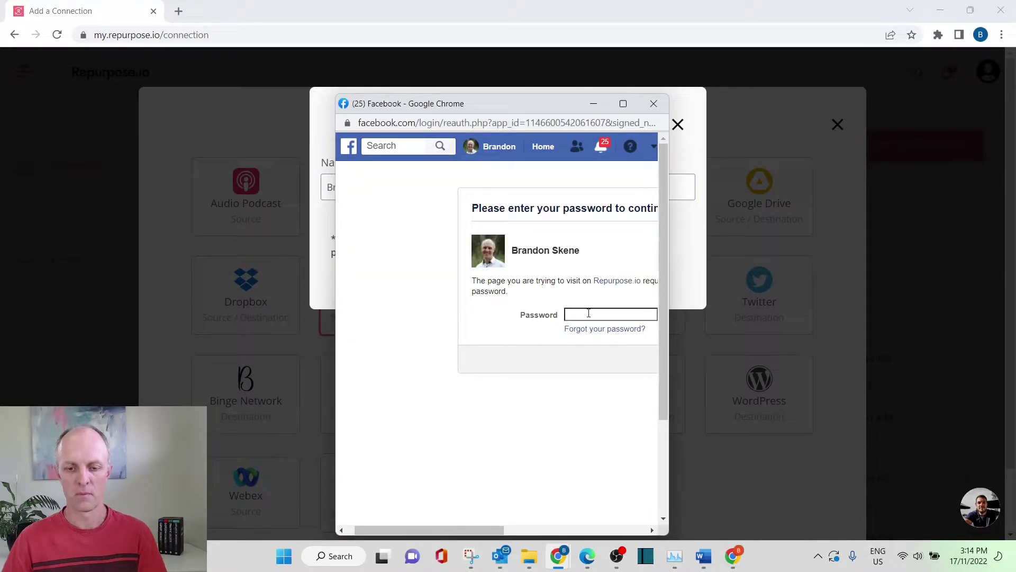
key("ctrl+v")
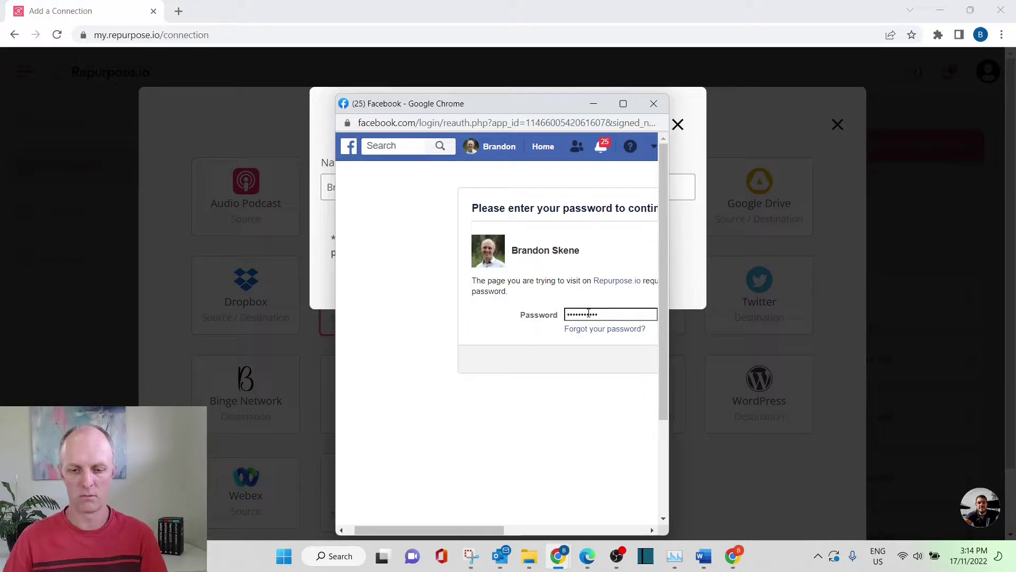
key("Return")
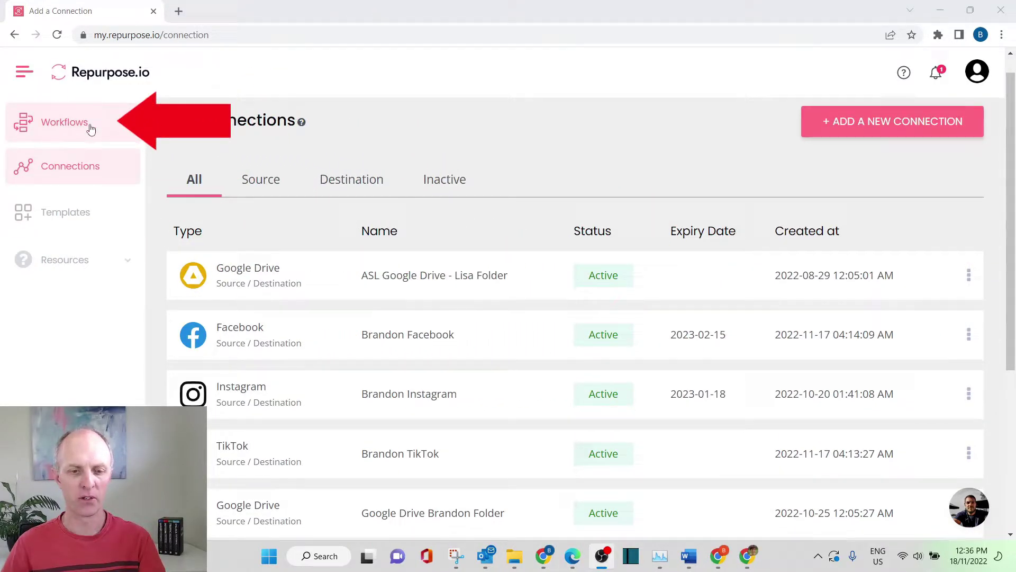
- Create a new workflow named 'Tiktok to FB Page'
left_click(91, 128)
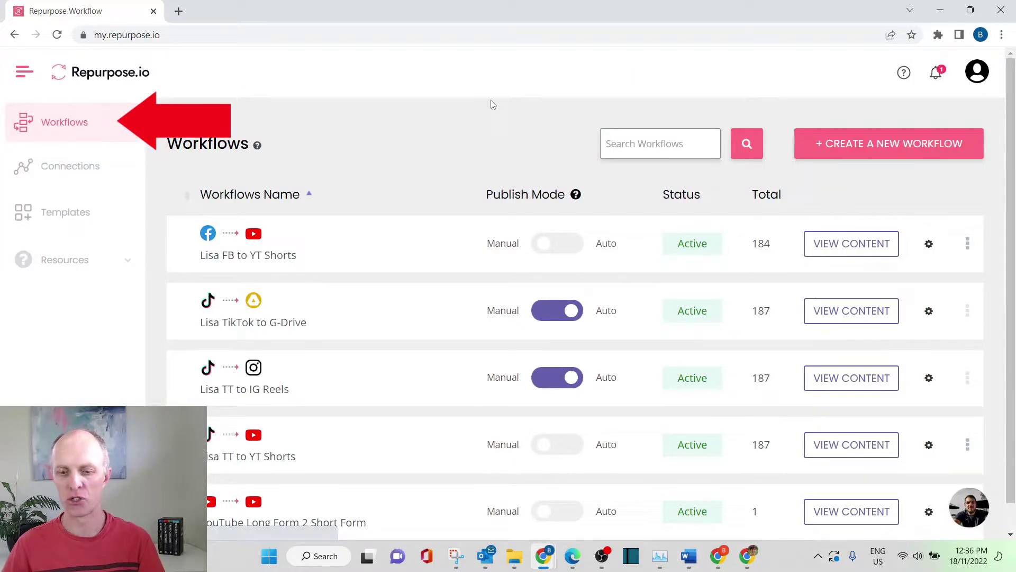
left_click(853, 151)
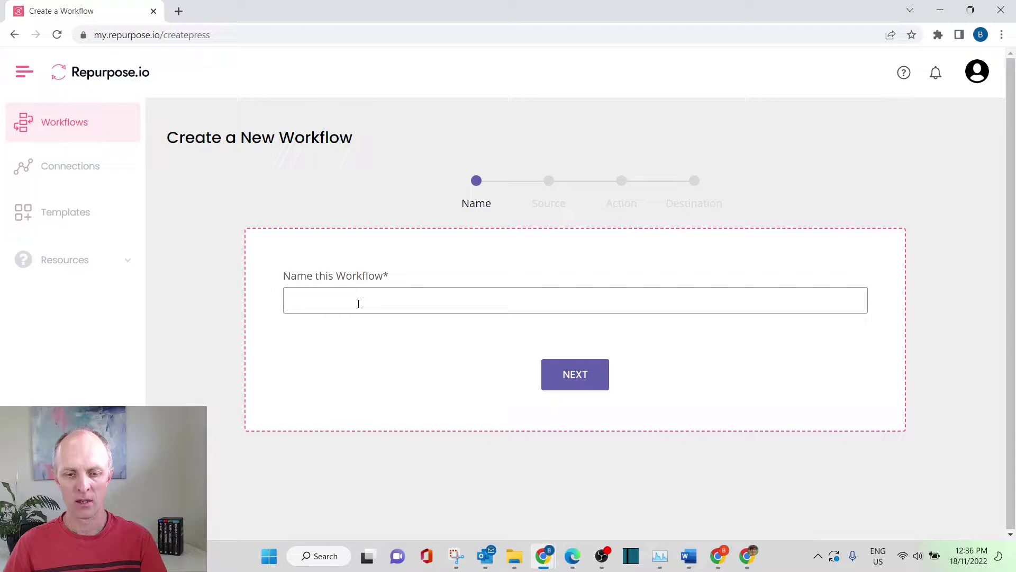
left_click(357, 302)
left_click(389, 453)
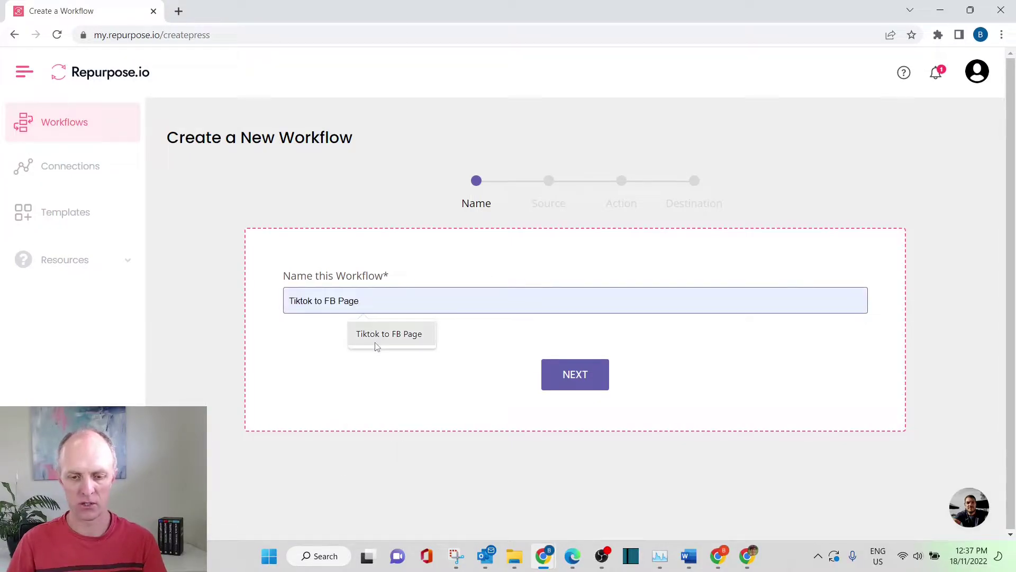
left_click(575, 375)
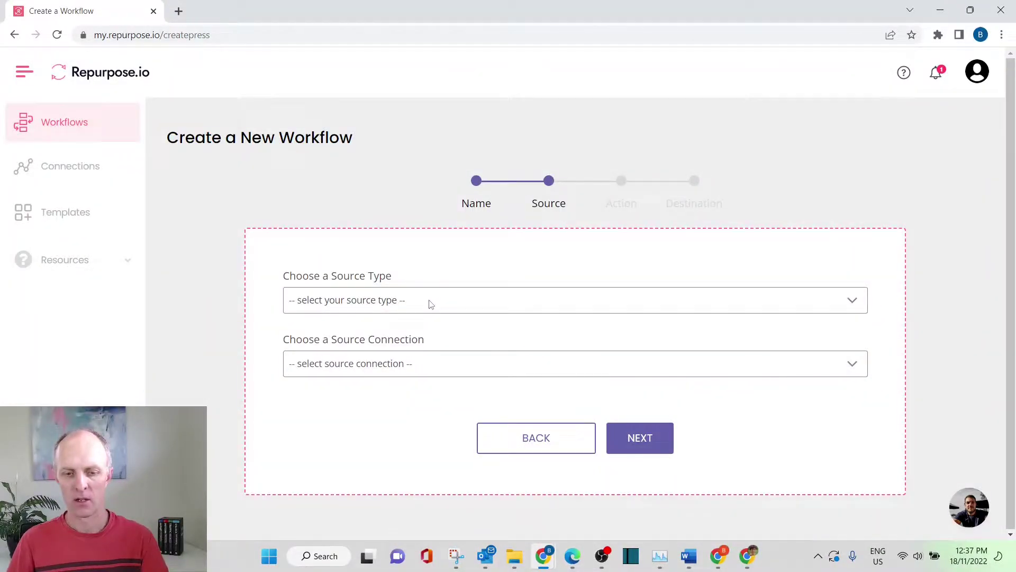
- Set TikTok as the workflow source and keep Upload Video with Full Video as the action
left_click(430, 305)
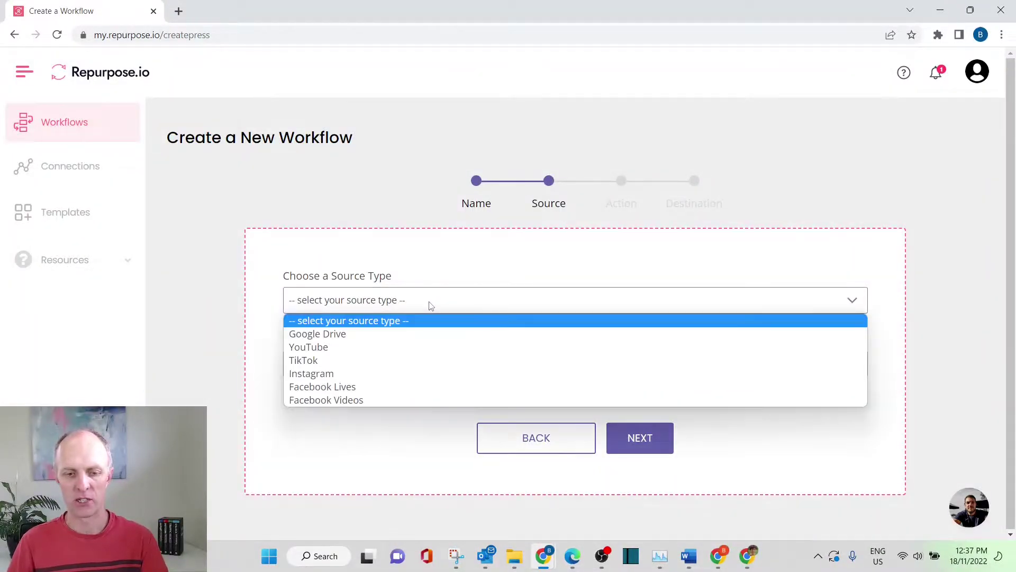
left_click(336, 357)
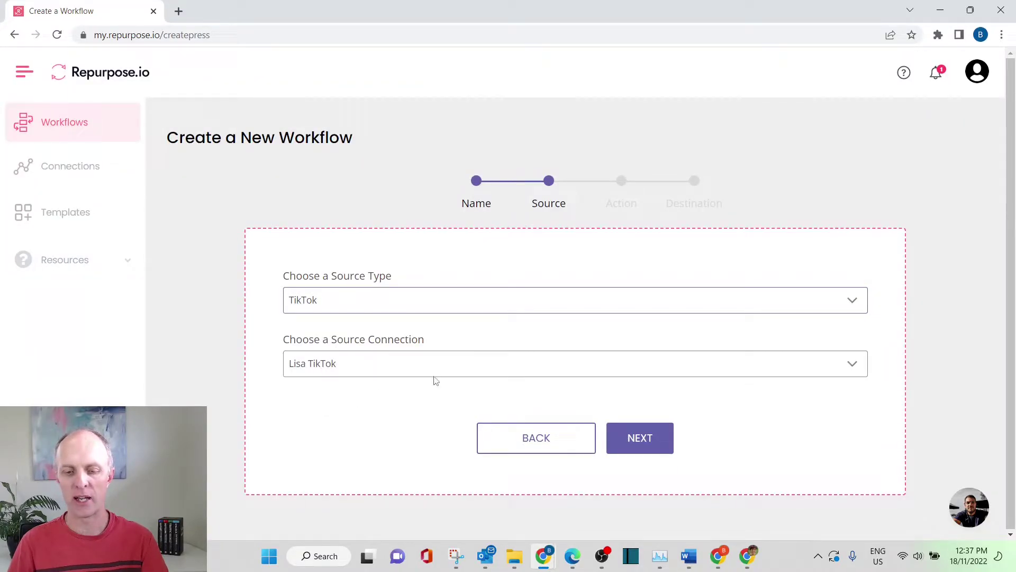
left_click(617, 442)
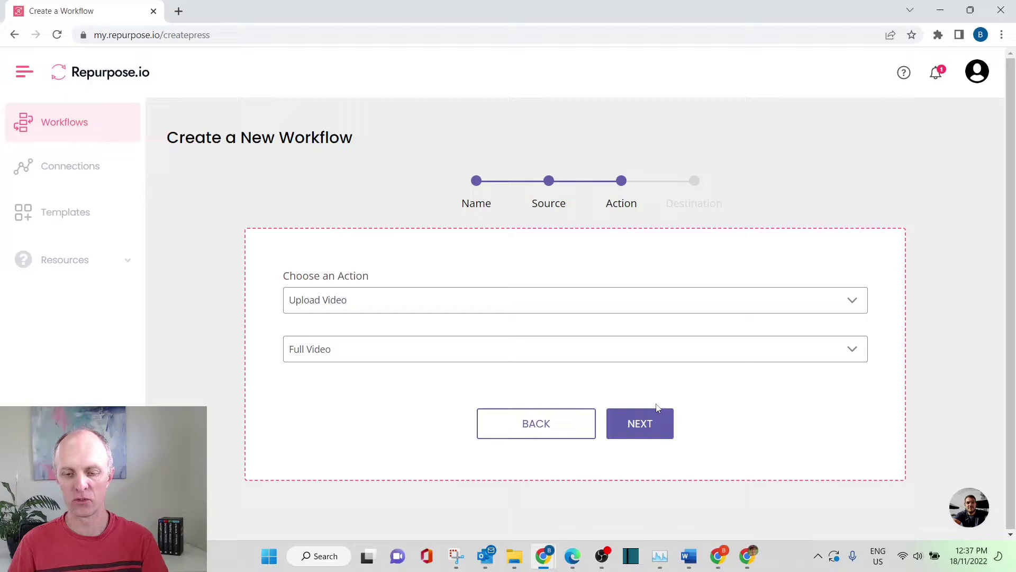
left_click(647, 424)
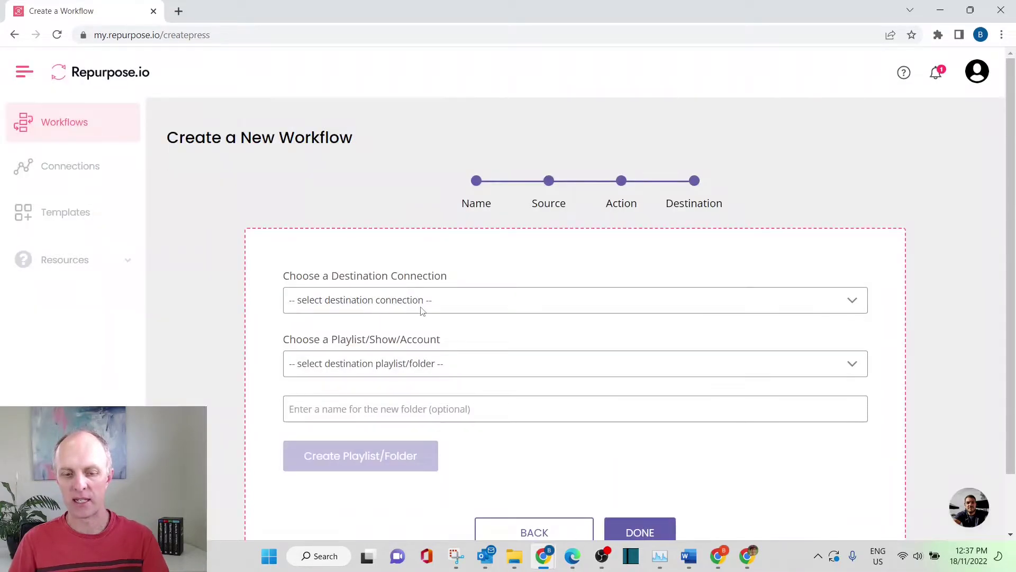
- Target the Facebook connection's Affiliates Success Lab page with Reels as post type, and save the workflow
left_click(422, 311)
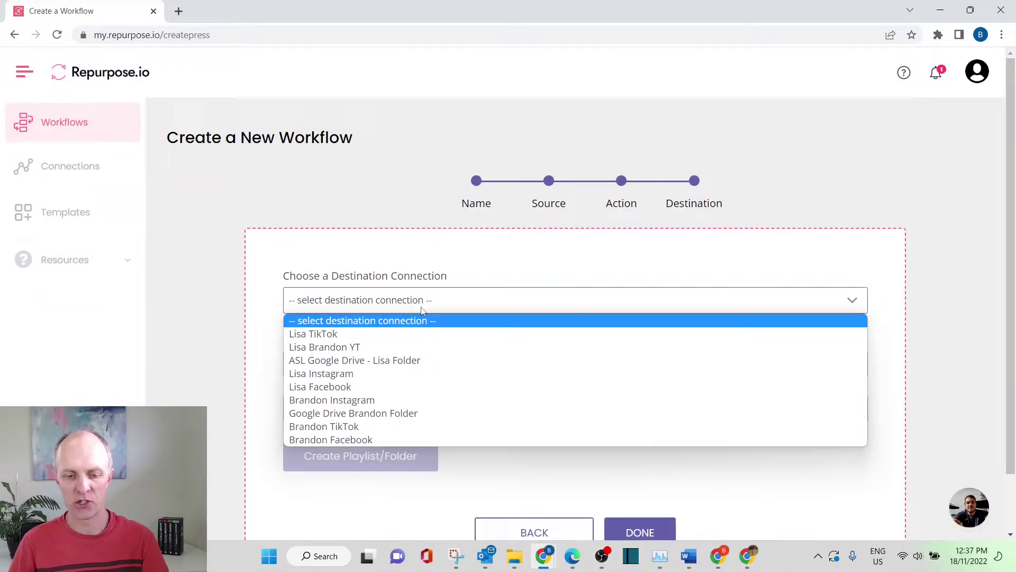
left_click(378, 387)
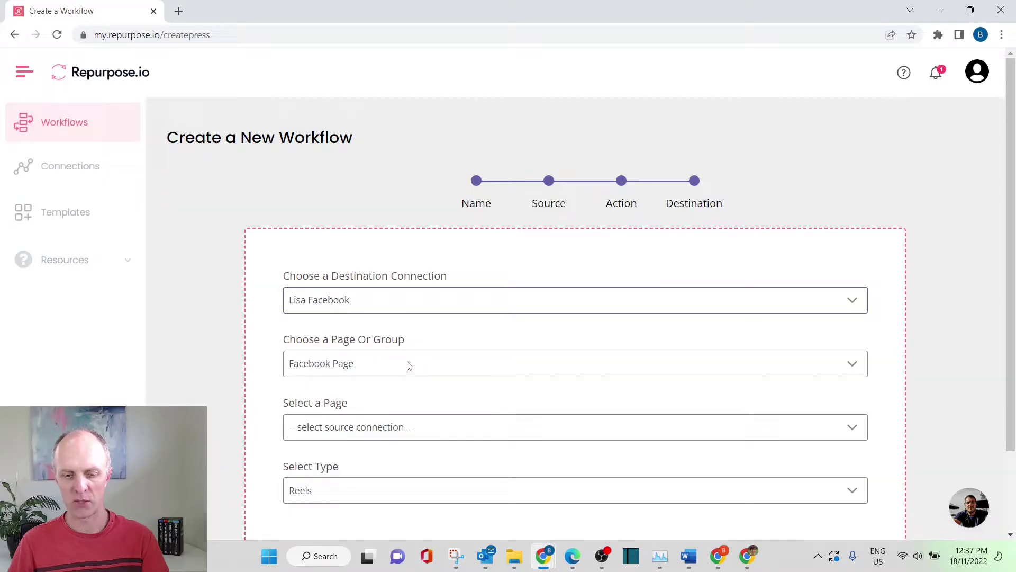
left_click(429, 437)
left_click(390, 462)
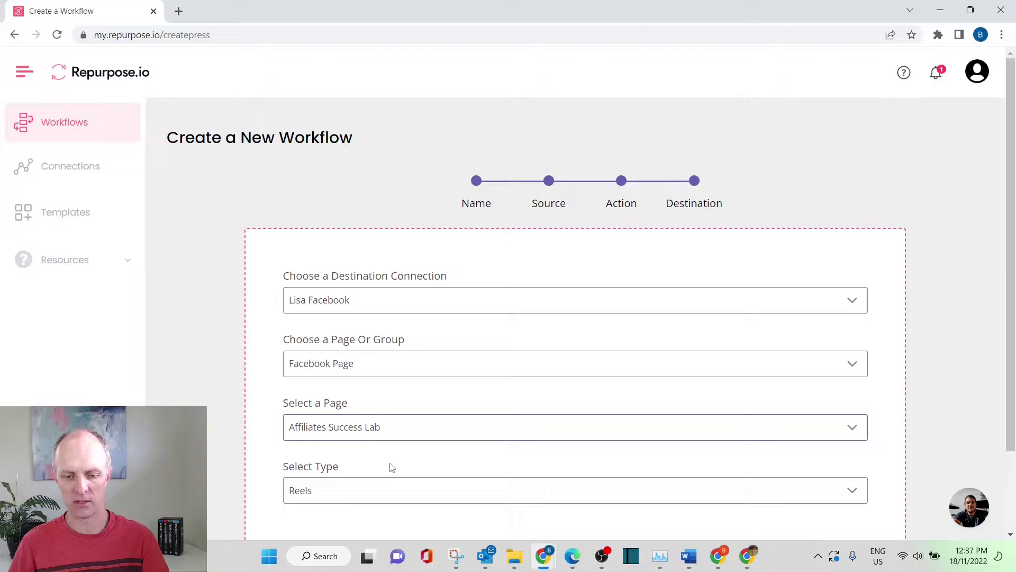
scroll(675, 447, "down", 1)
scroll(675, 447, "down", 2)
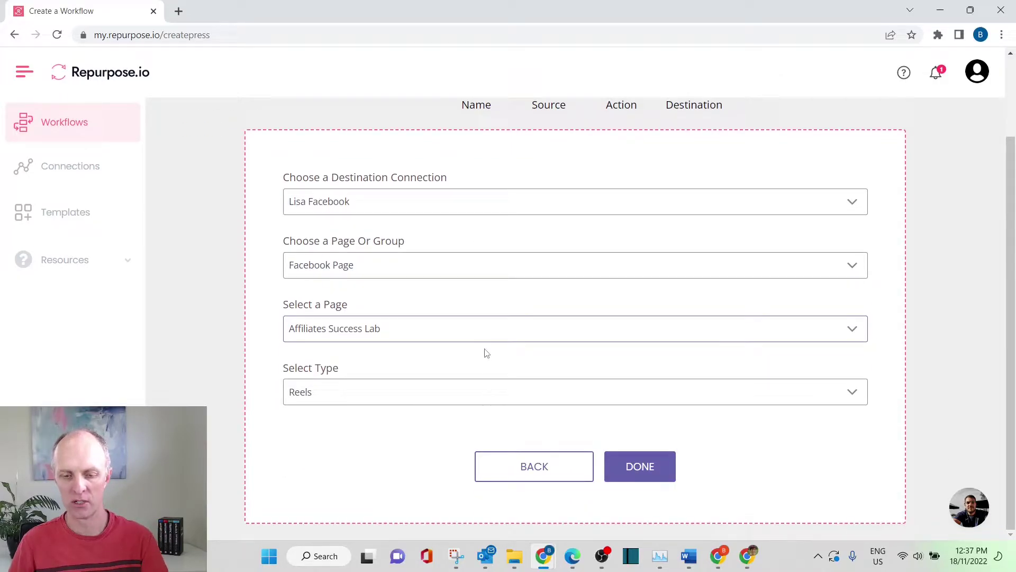
left_click(486, 394)
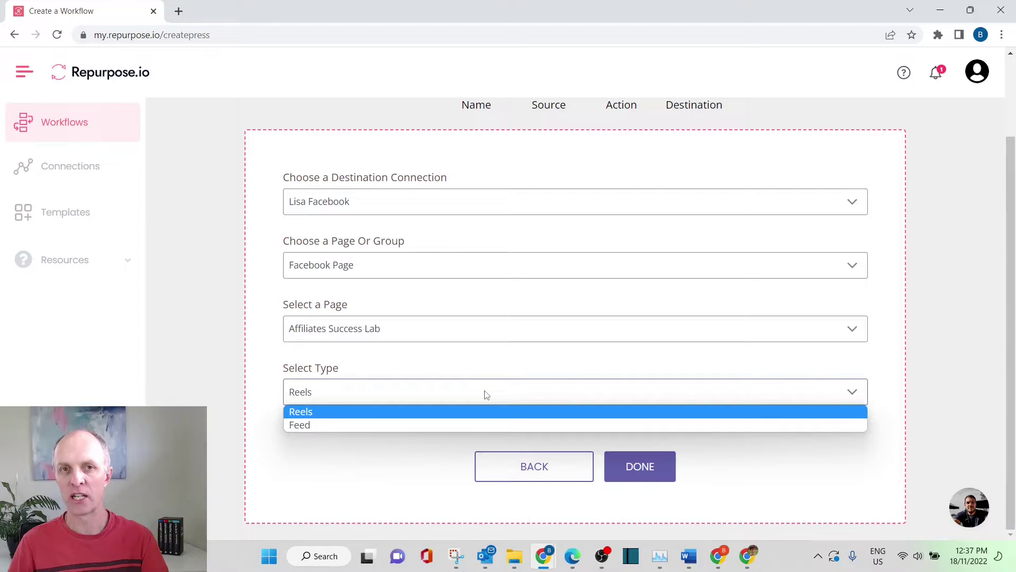
left_click(485, 394)
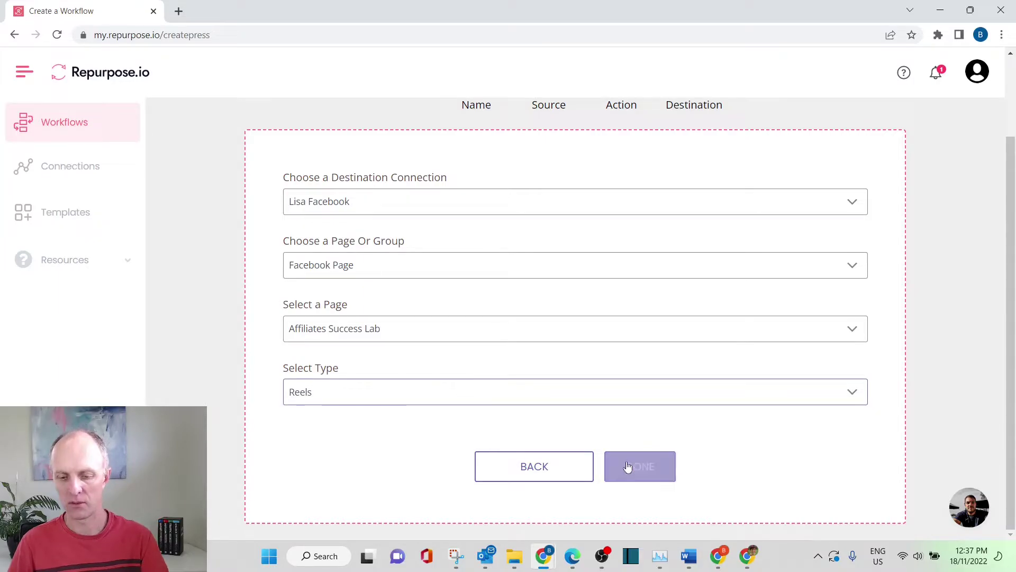
left_click(642, 471)
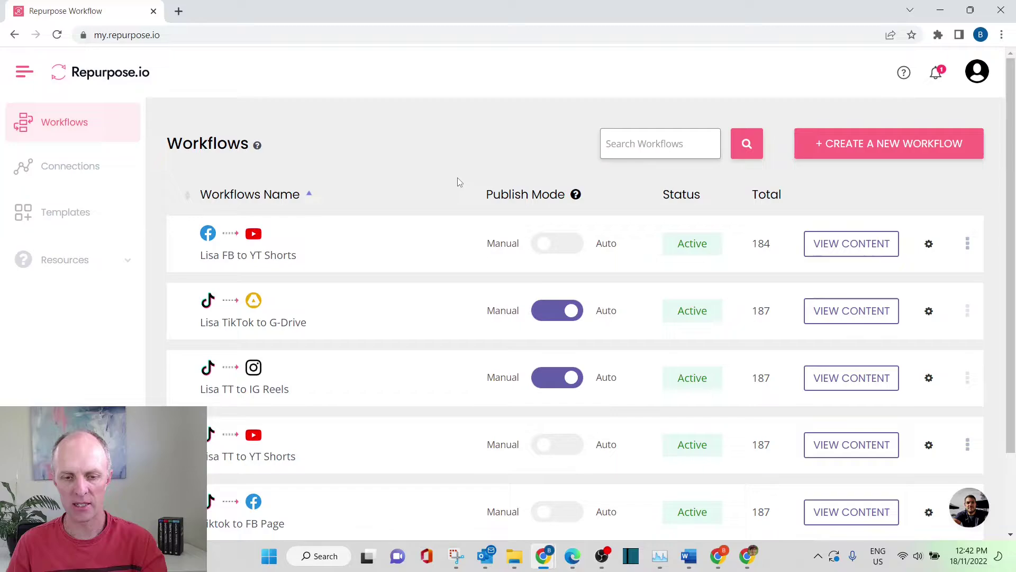
- Open the content list of the Tiktok to FB Page workflow
scroll(458, 182, "down", 2)
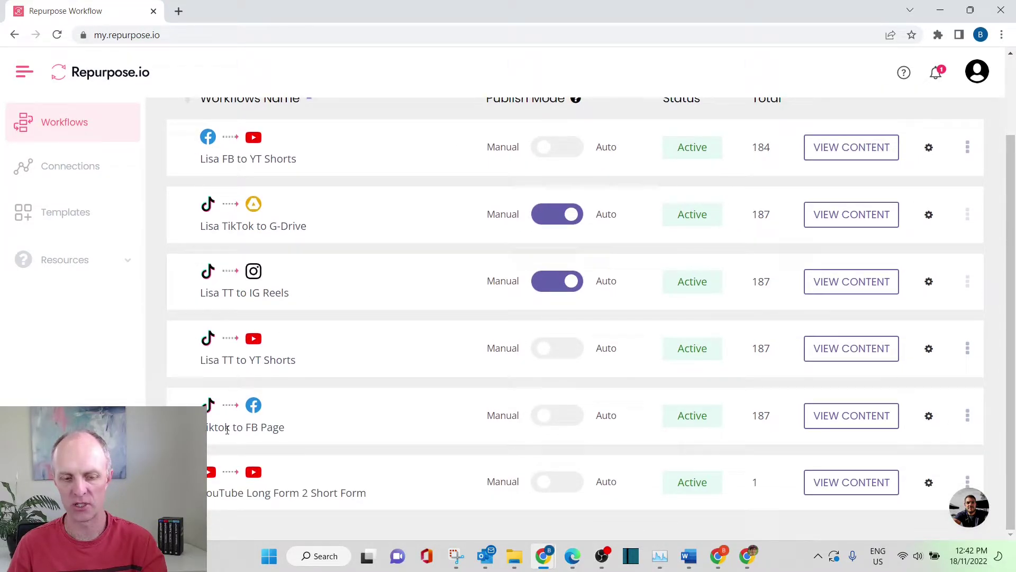
left_click(851, 417)
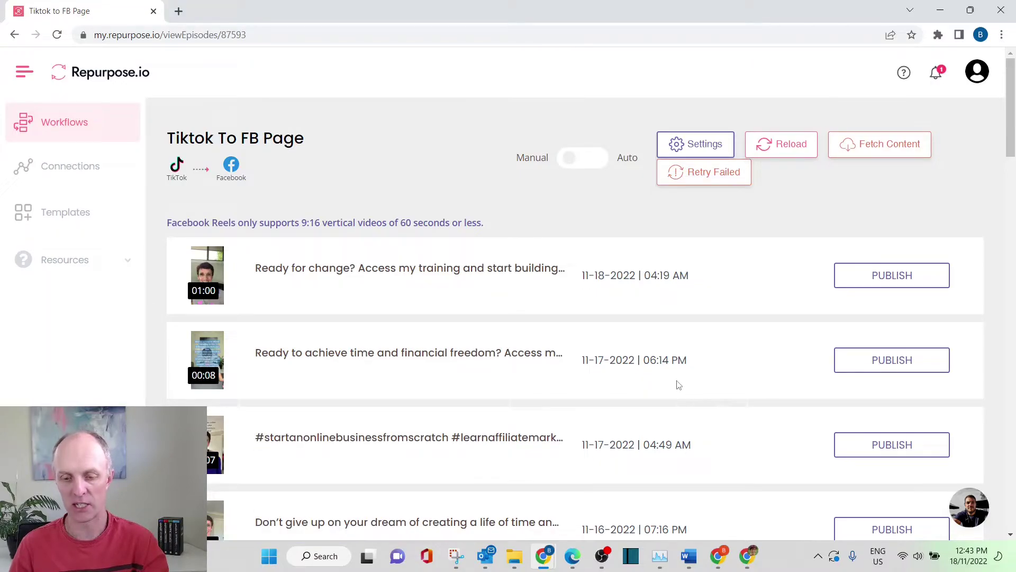
- Open the workflow's TikTok To Facebook settings, leave Video style unchanged, and review the auto-publish options
left_click(691, 148)
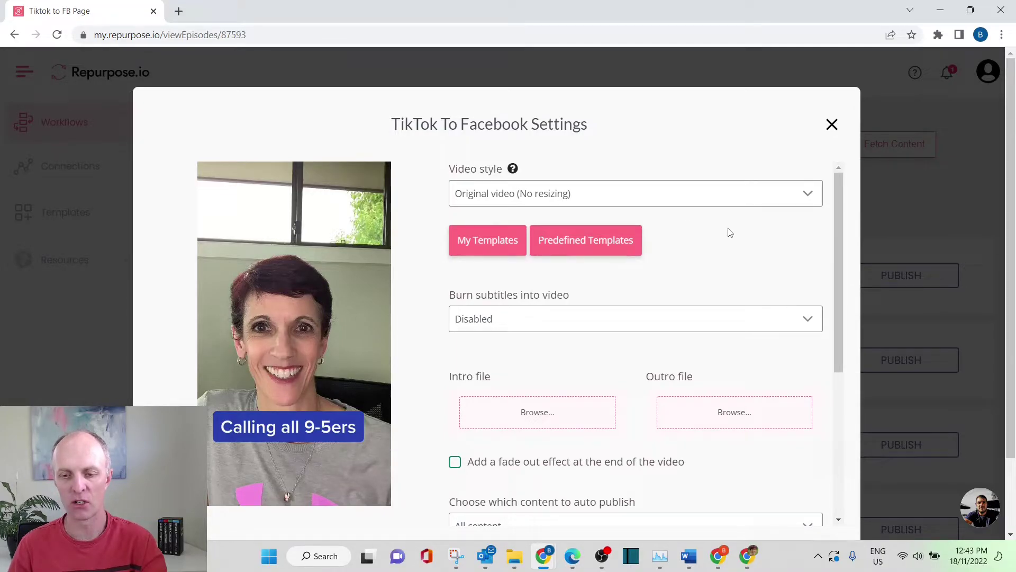
left_click(704, 203)
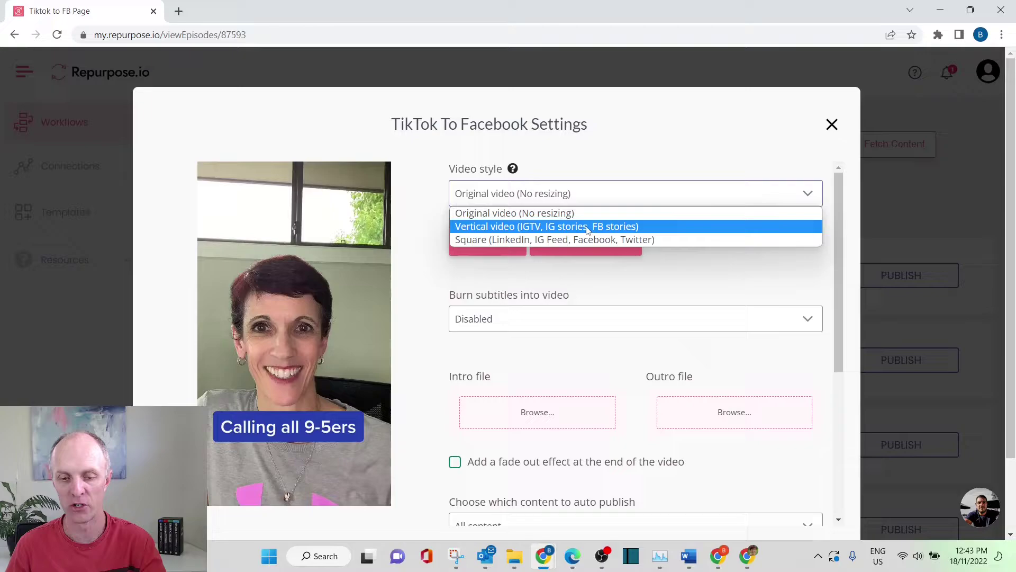
left_click(736, 287)
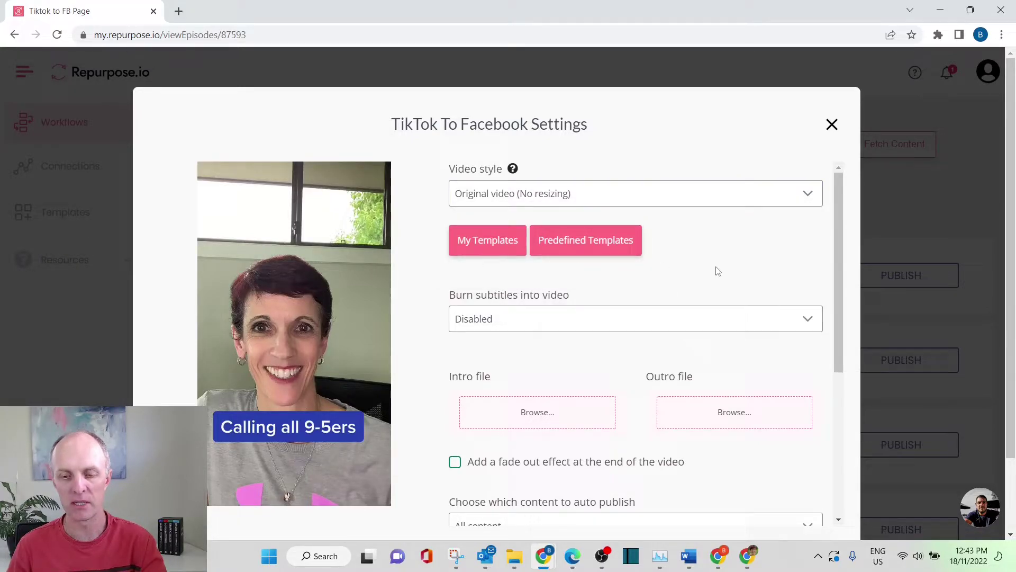
scroll(718, 271, "down", 1)
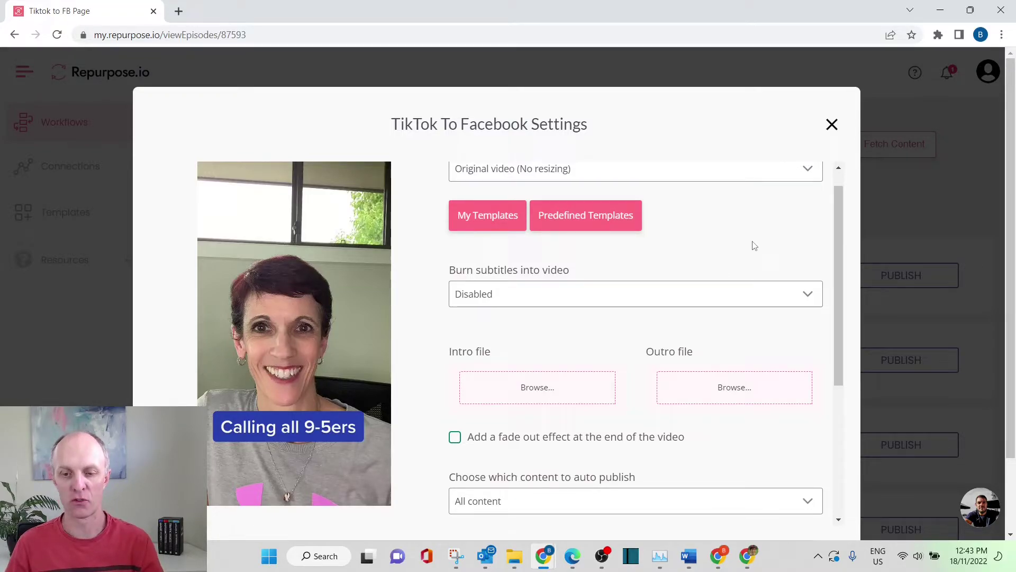
scroll(754, 245, "down", 1)
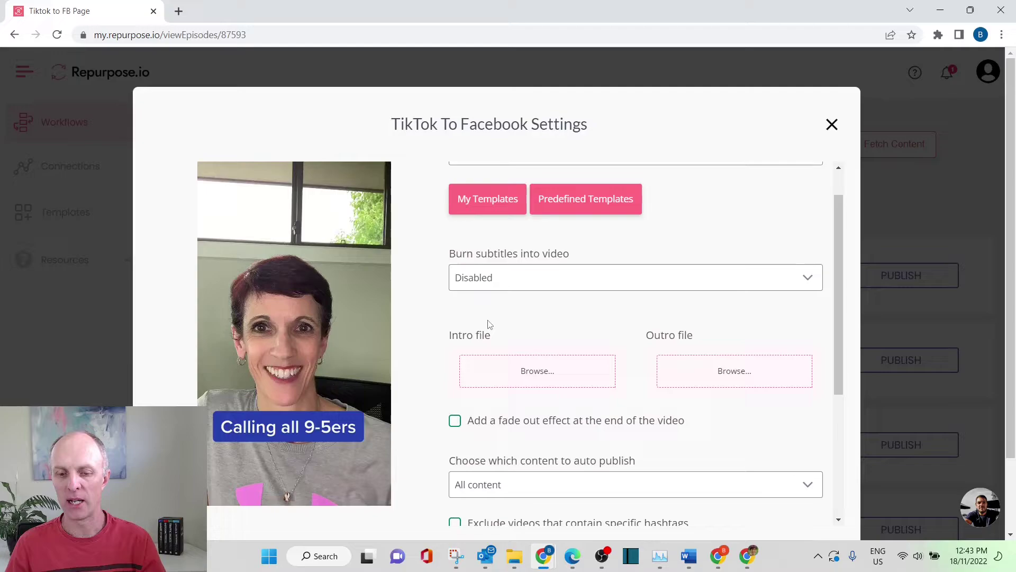
scroll(655, 301, "down", 3)
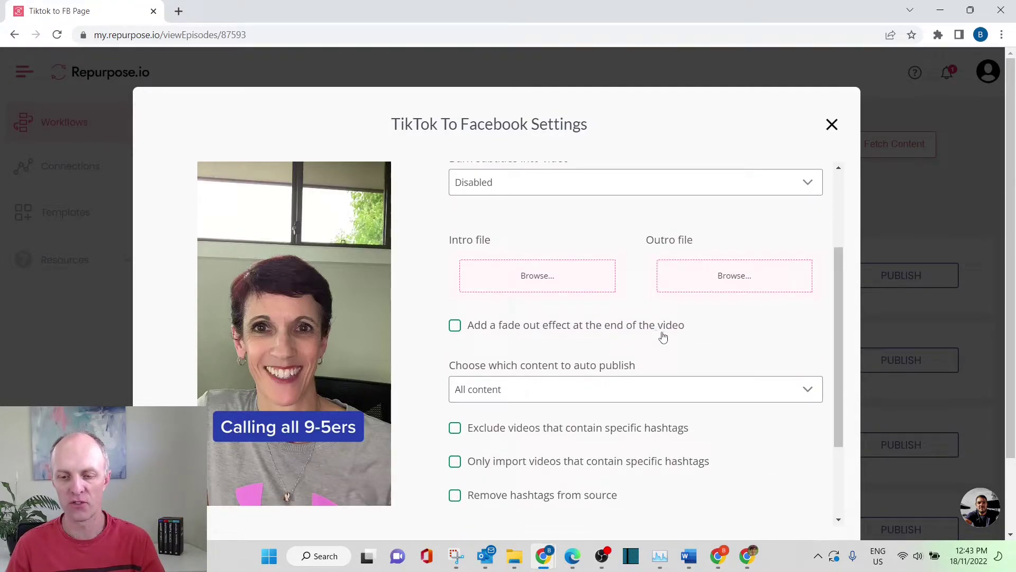
scroll(724, 351, "down", 2)
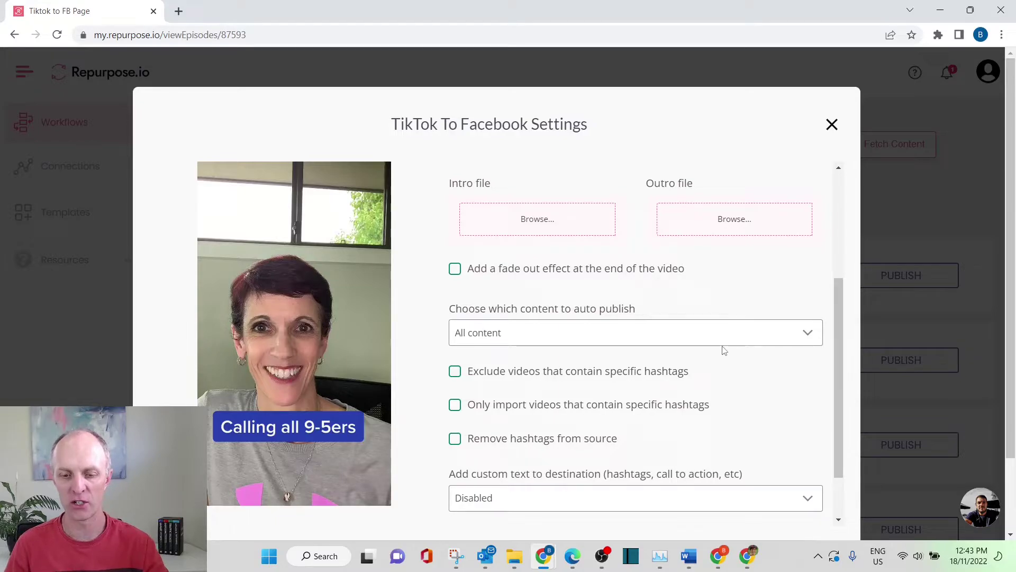
scroll(735, 307, "down", 1)
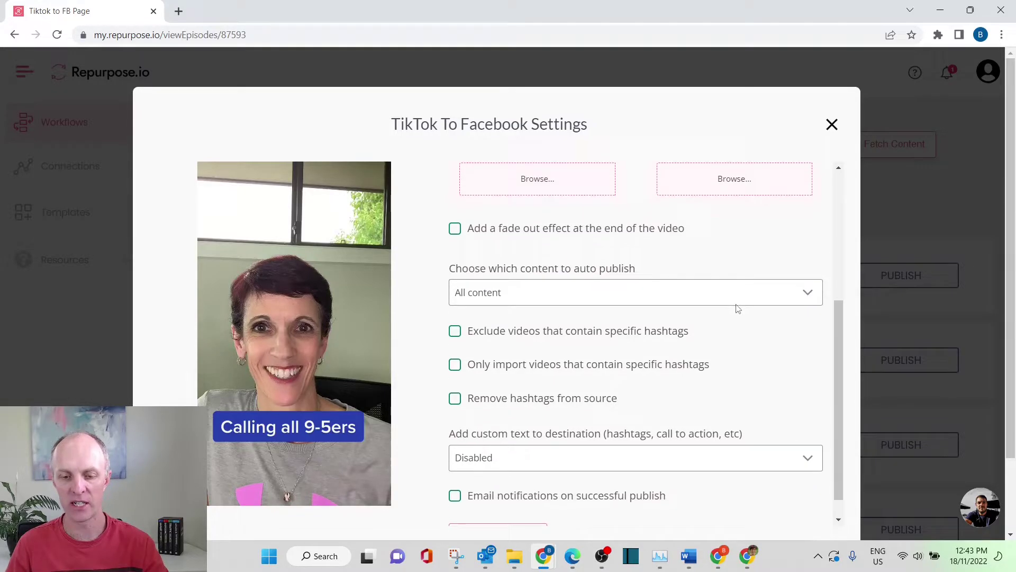
- Set auto publish to 'On this date and newer' from 30 November 2022 and save the settings
left_click(607, 279)
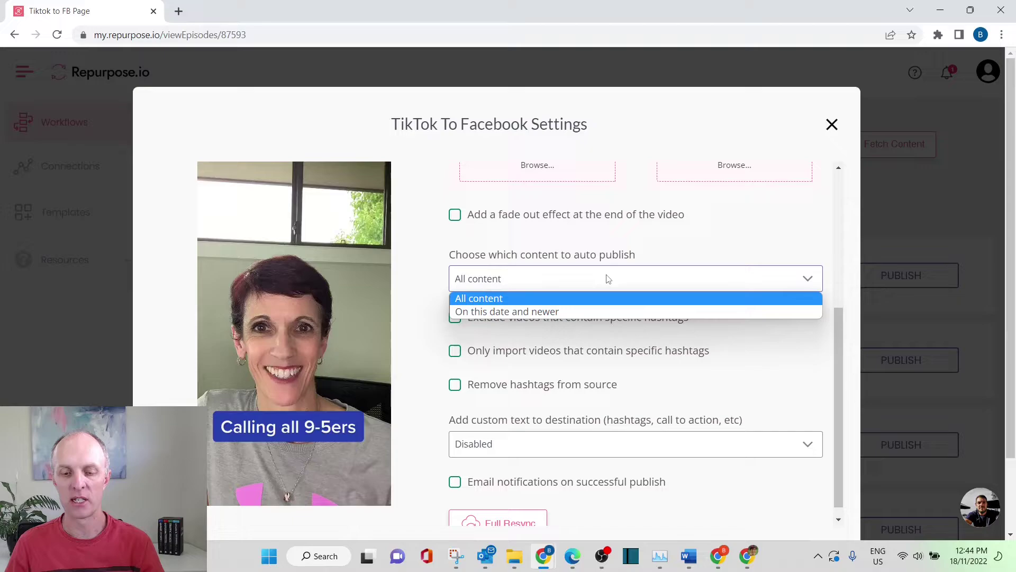
left_click(537, 312)
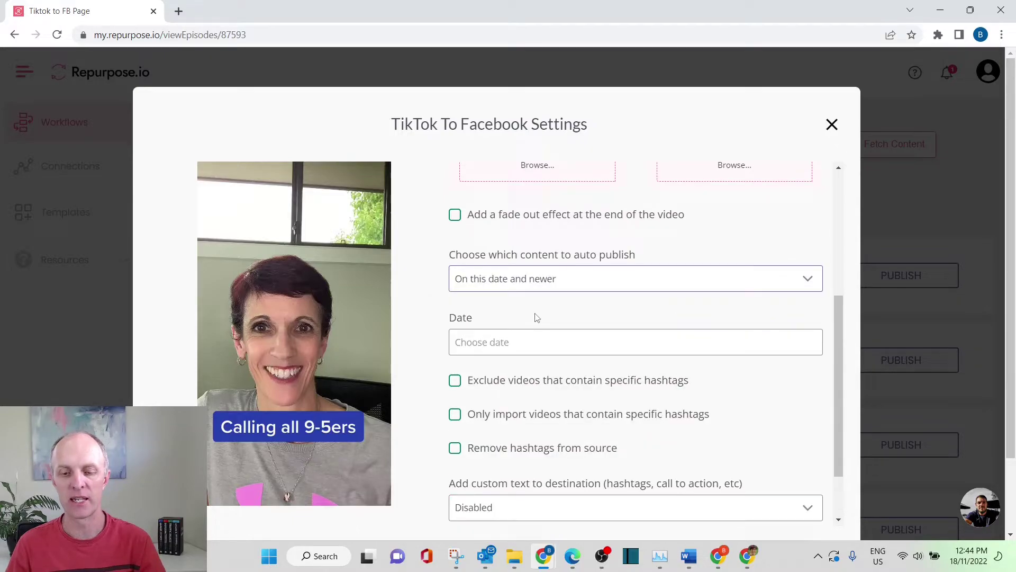
left_click(539, 343)
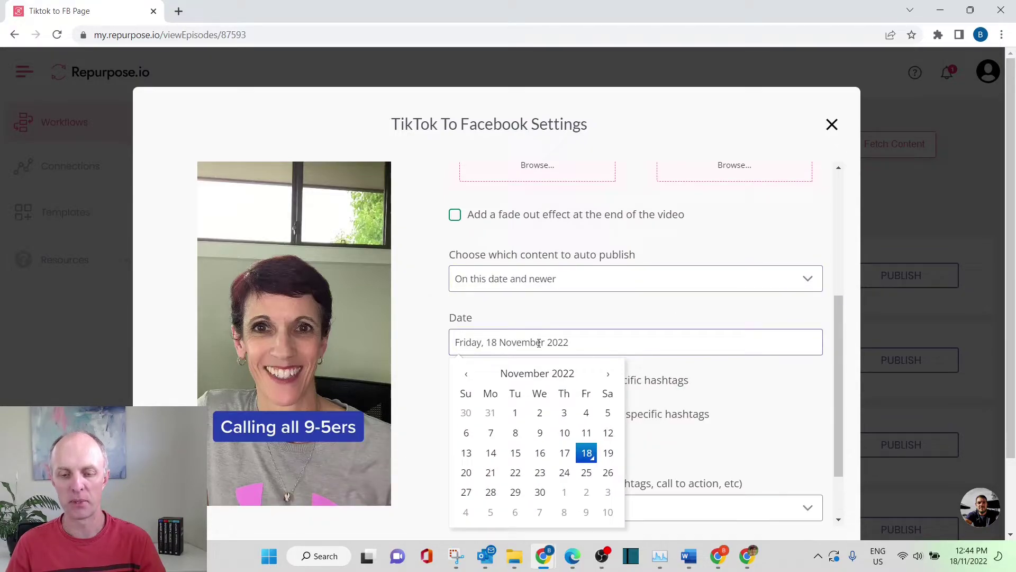
left_click(540, 494)
scroll(614, 311, "down", 2)
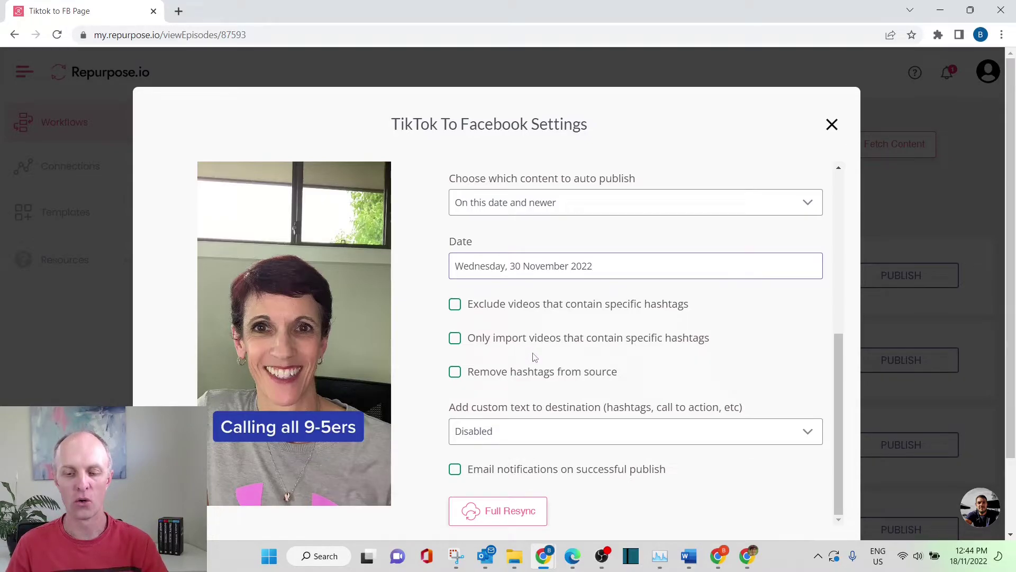
scroll(712, 374, "down", 1)
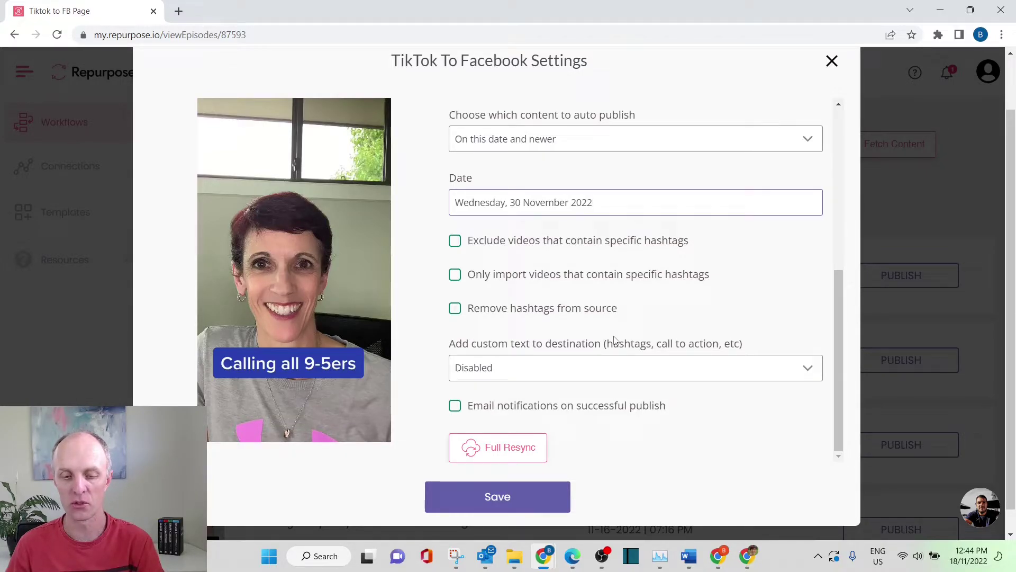
scroll(721, 440, "down", 1)
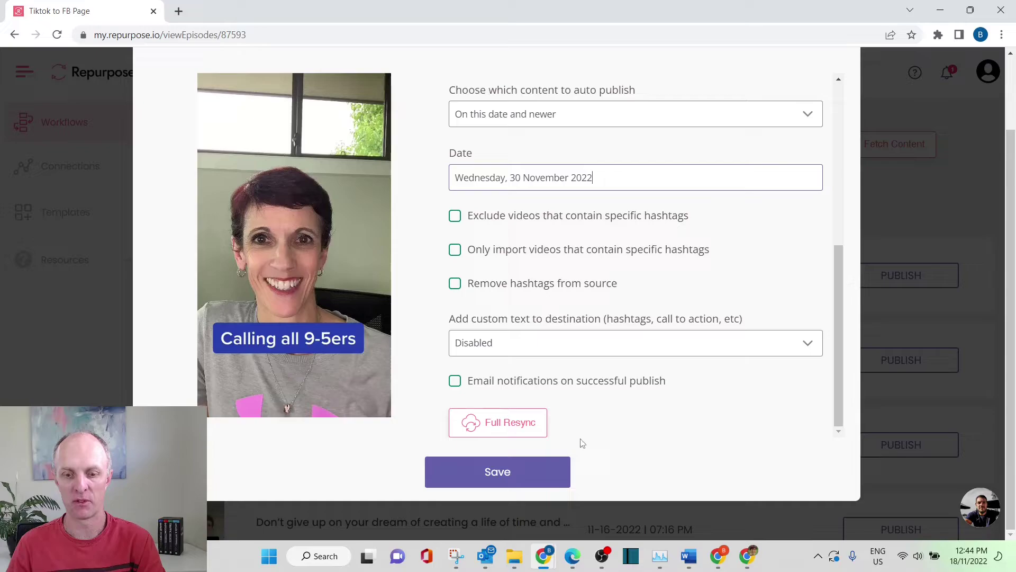
left_click(504, 480)
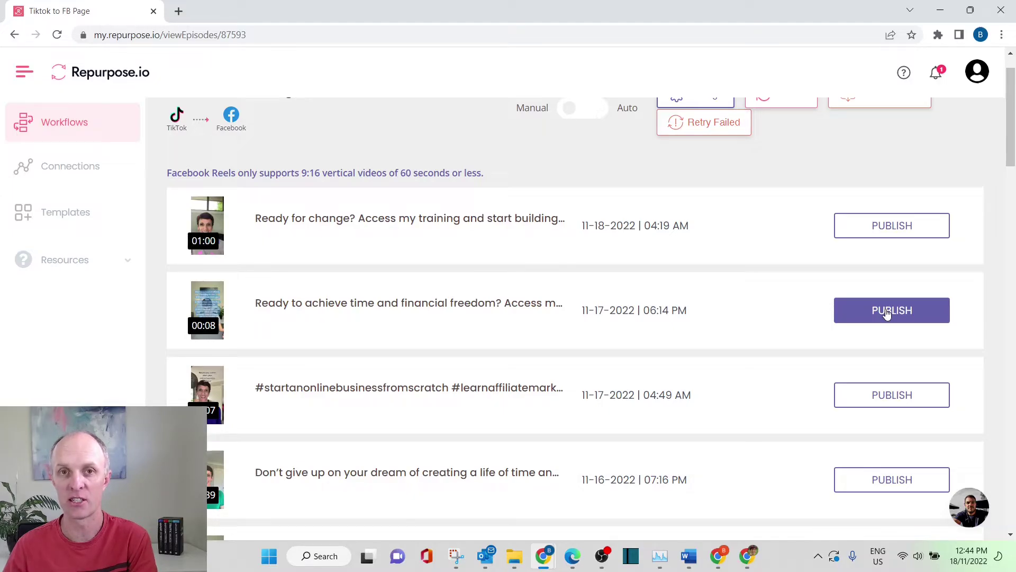
- Publish the 'Ready to achieve time and financial freedom?' video now, with Burn subtitles left at None
left_click(887, 314)
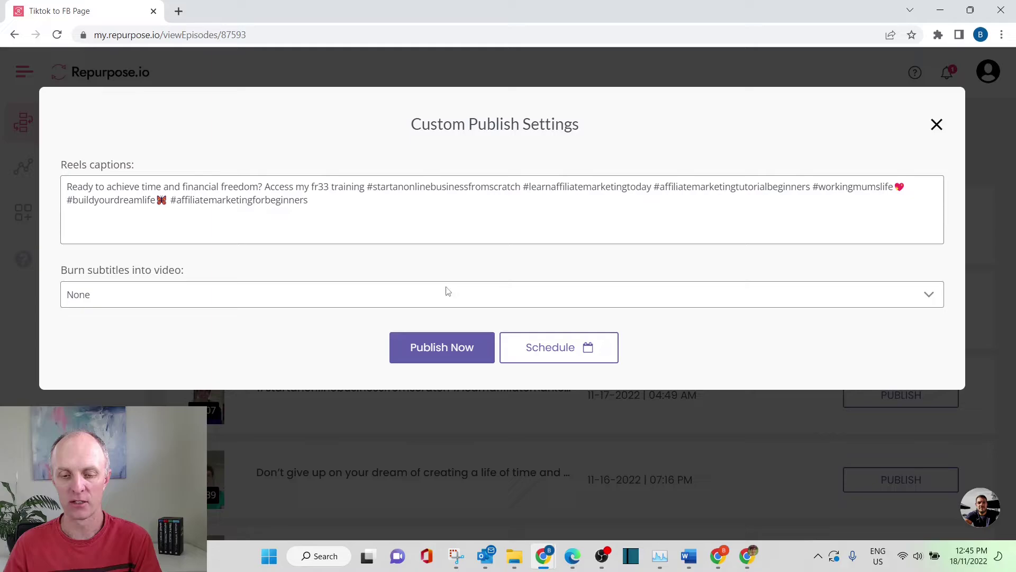
left_click(607, 304)
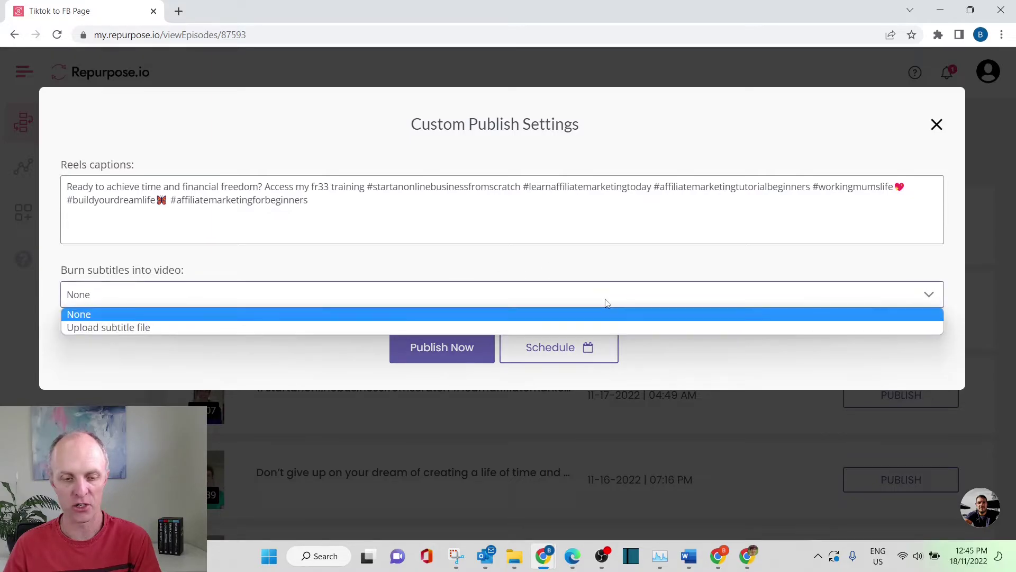
left_click(604, 301)
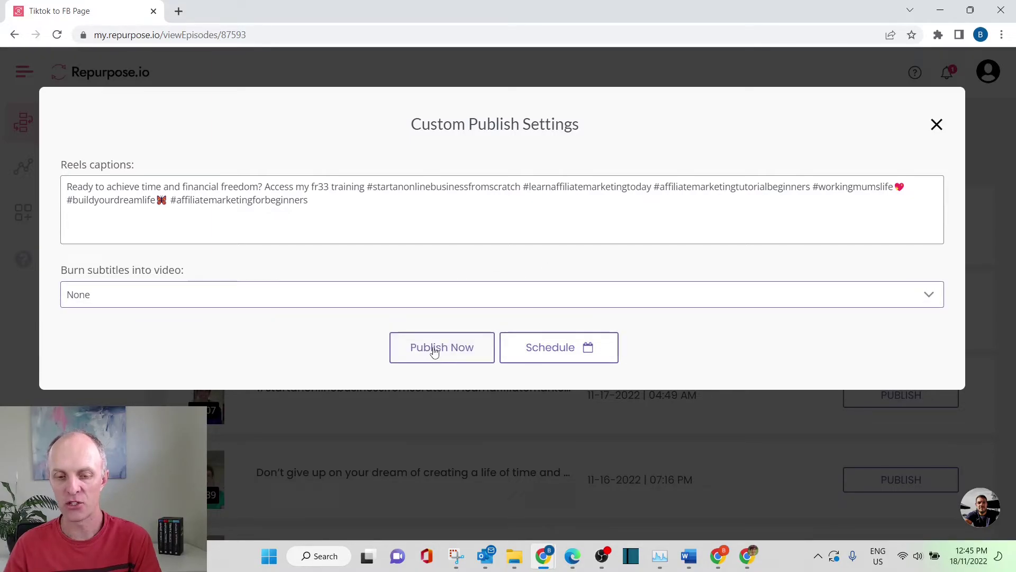
left_click(444, 354)
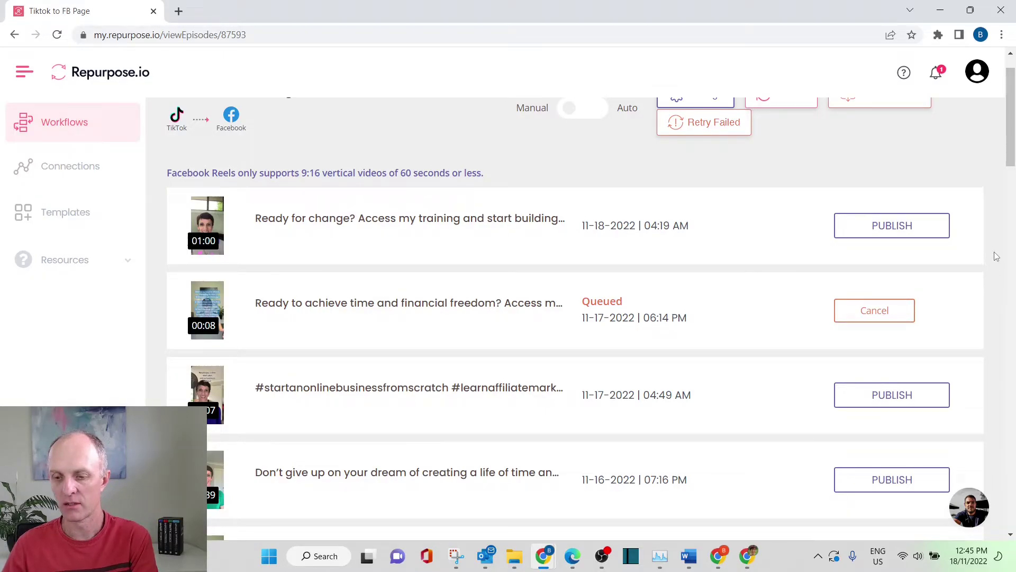
- Reload the workflow content list to update the financial freedom video's status to Published
scroll(997, 257, "down", 1)
scroll(996, 257, "up", 2)
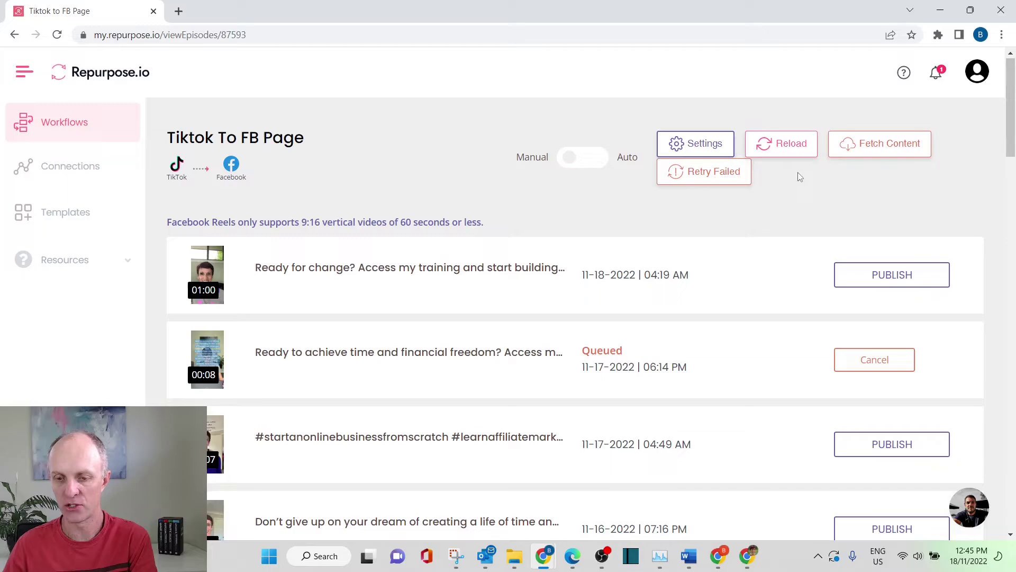
left_click(782, 151)
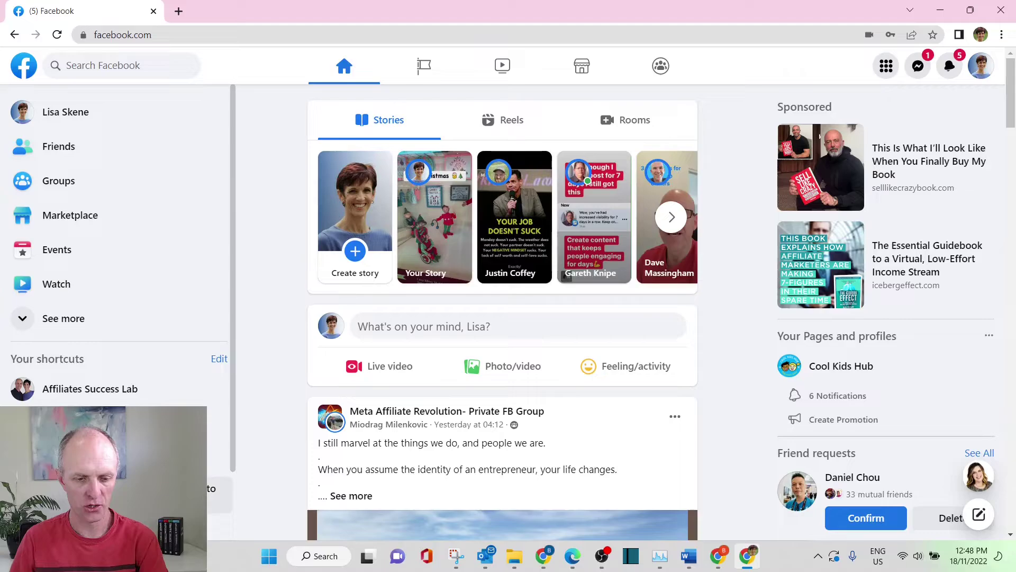
- Find the financial freedom reel on the Affiliates Success Lab Facebook page, then return to Repurpose.io
left_click(87, 395)
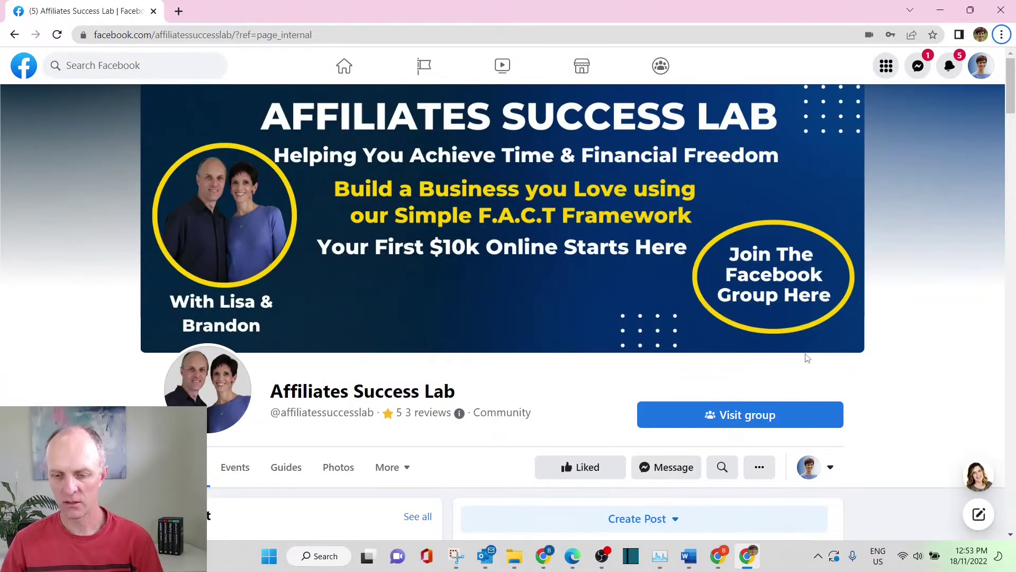
scroll(806, 357, "down", 5)
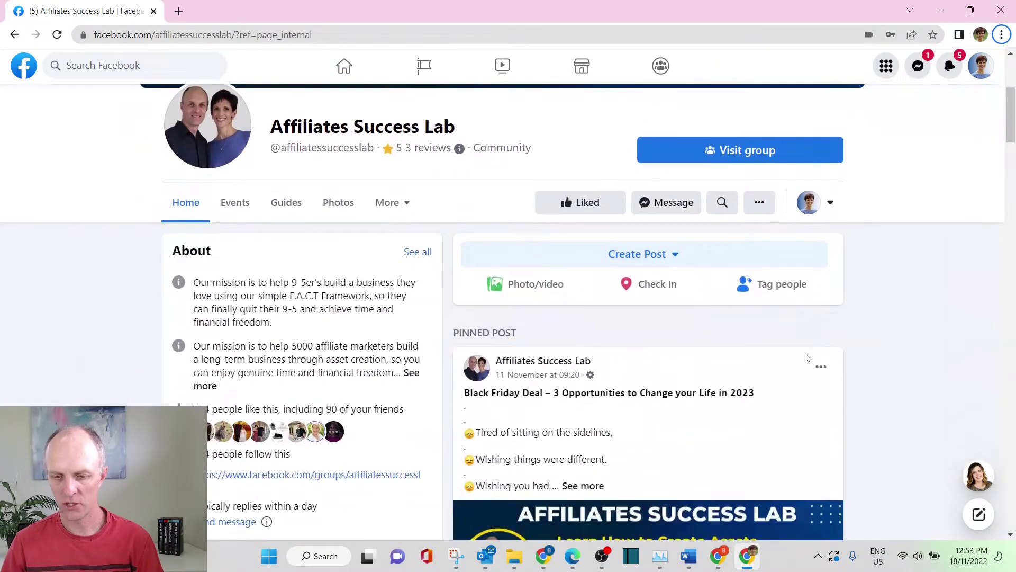
scroll(806, 357, "down", 15)
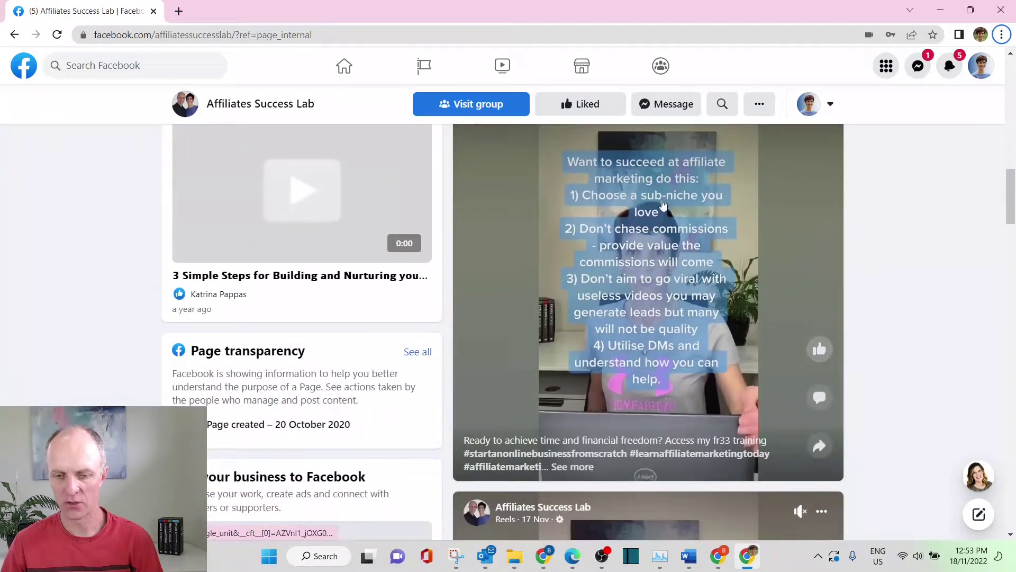
scroll(663, 205, "up", 3)
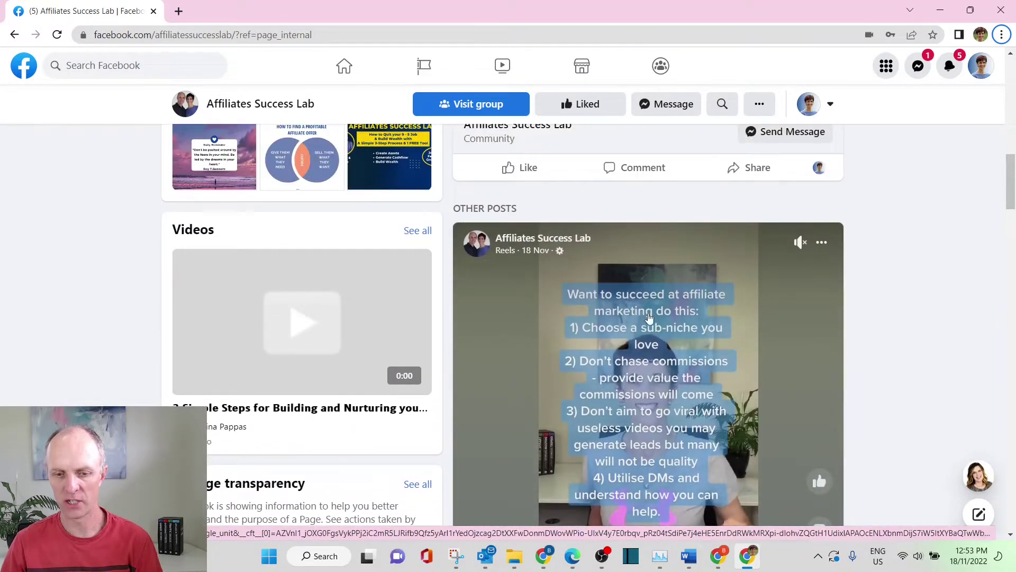
scroll(688, 323, "down", 4)
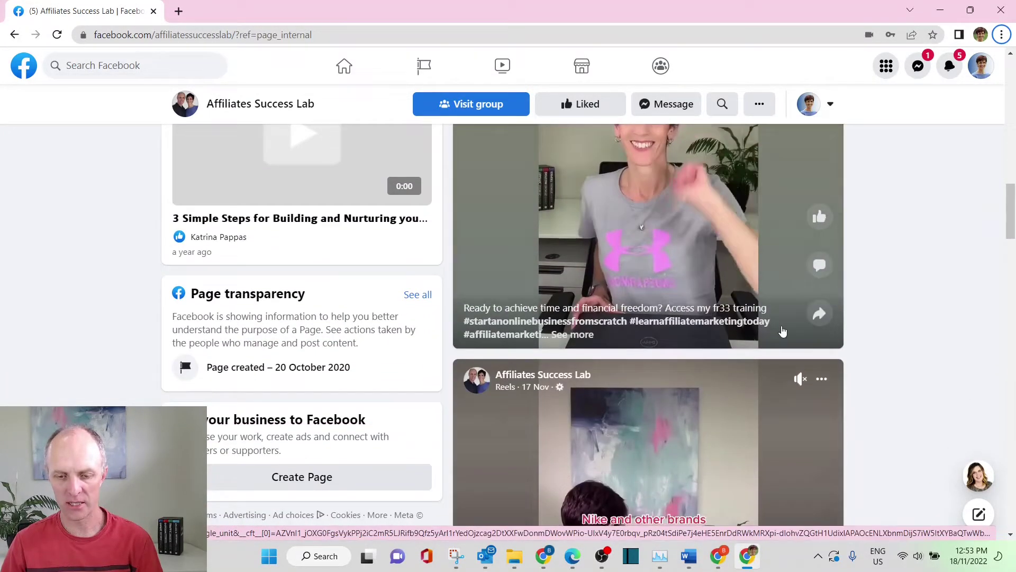
key("alt+Tab")
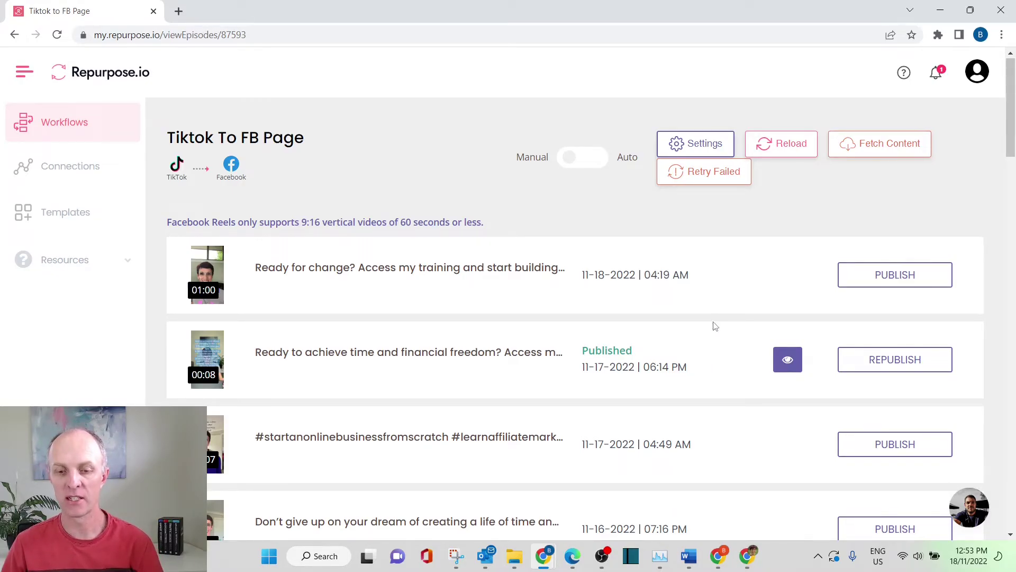
- Enable Auto publishing for the workflow starting from 30 November 2022
left_click(577, 165)
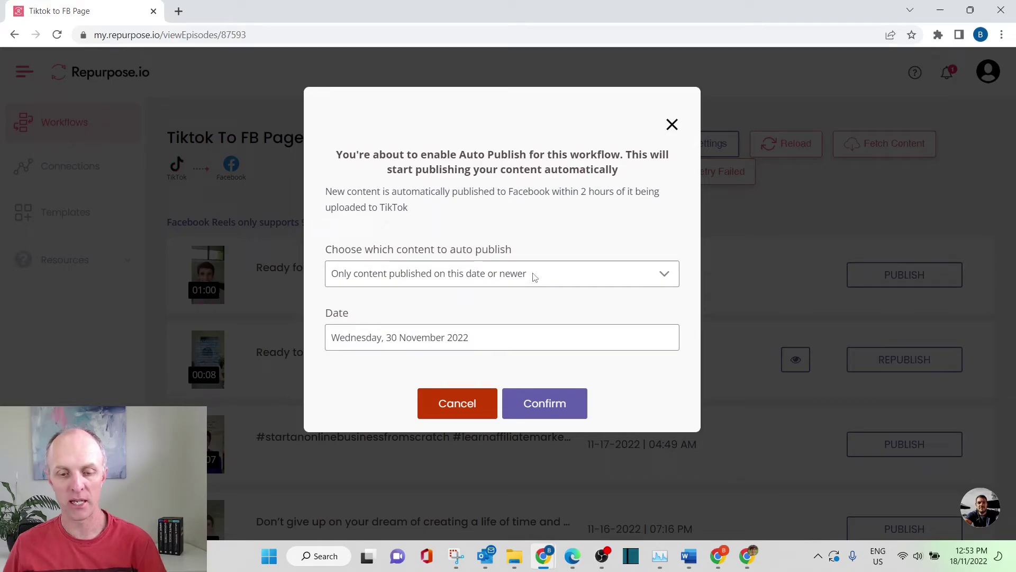
left_click(481, 337)
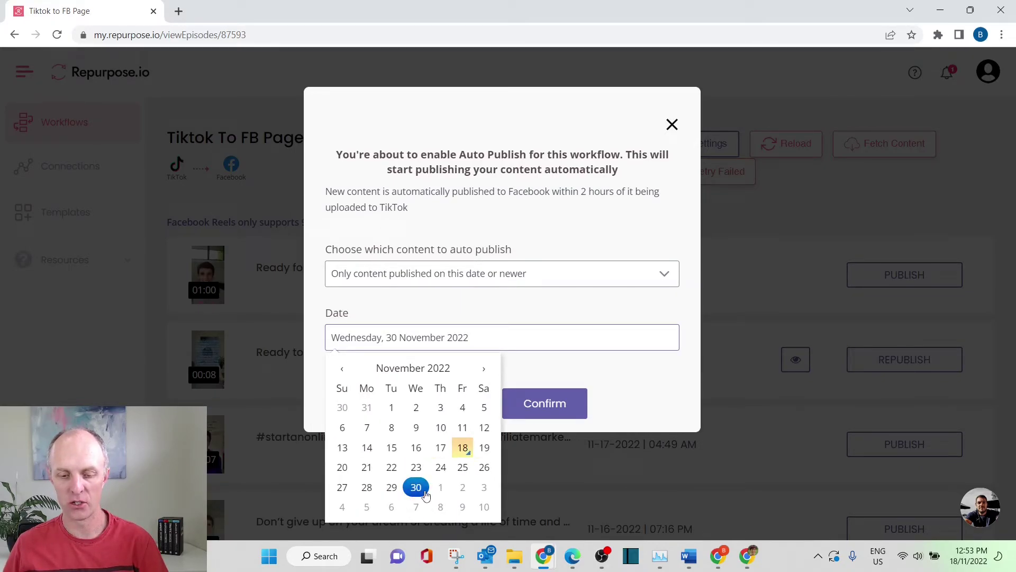
left_click(633, 378)
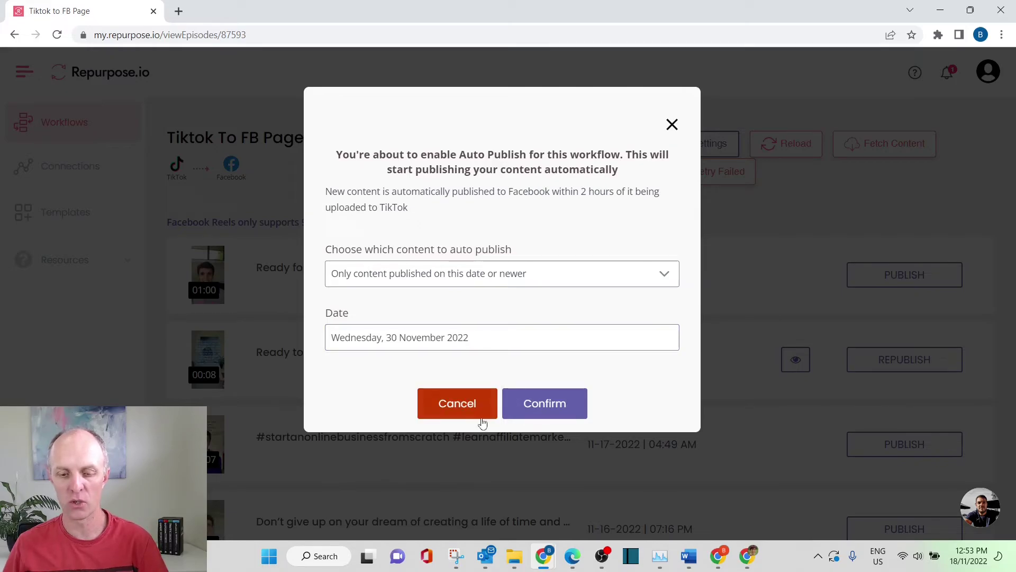
left_click(545, 416)
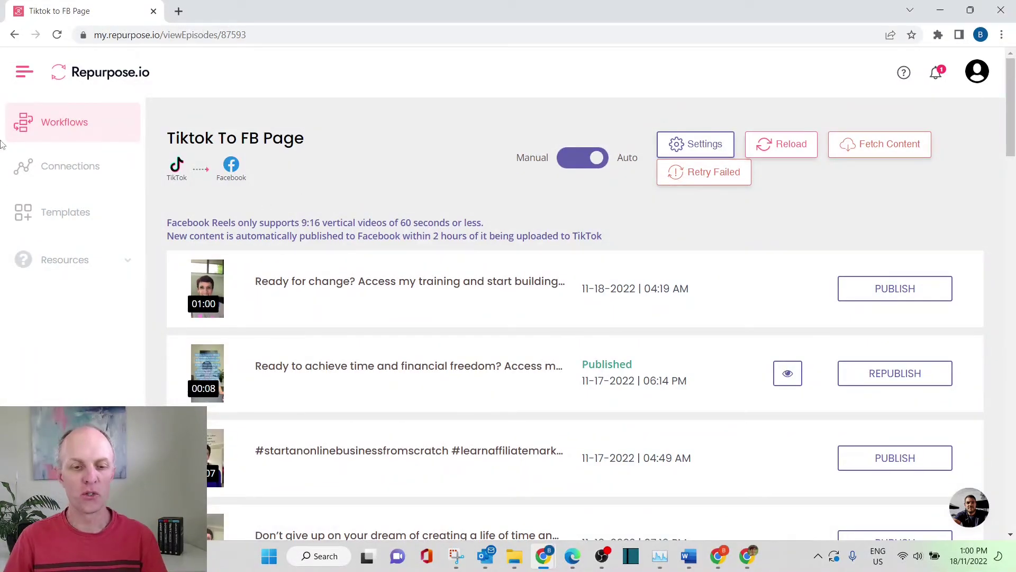
- Return to the Workflows list from the sidebar
left_click(65, 124)
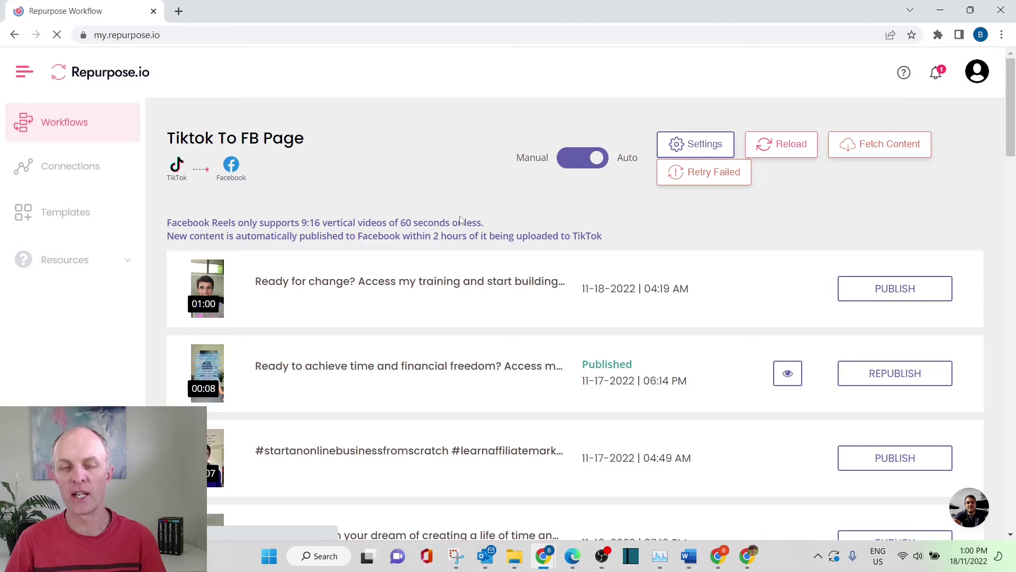